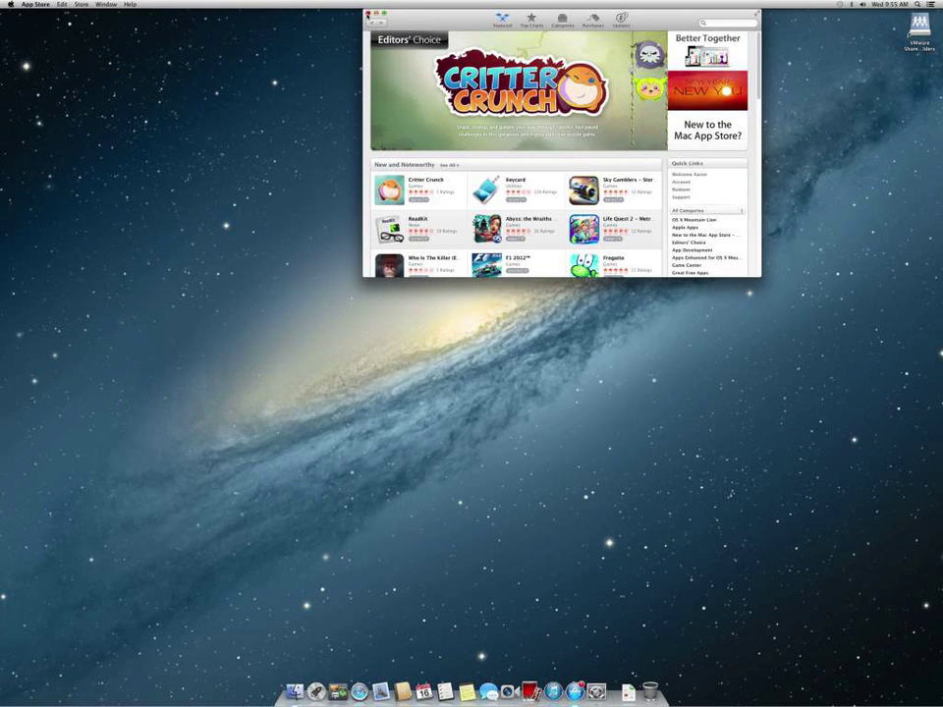
Close the App Store and switch the Displays setting to a scaled resolution
click(368, 14)
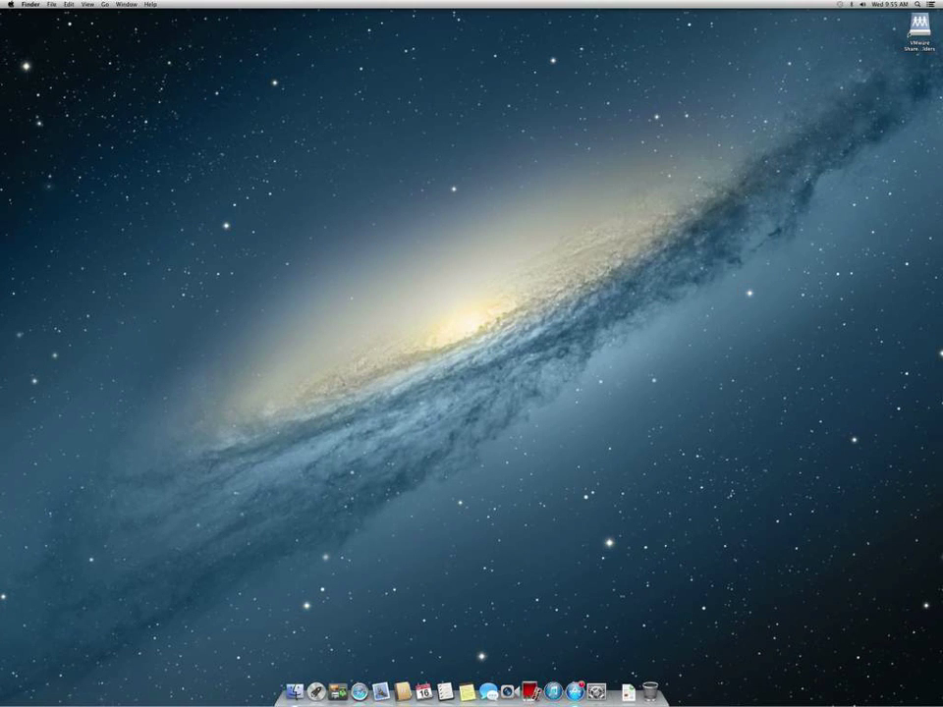
click(597, 692)
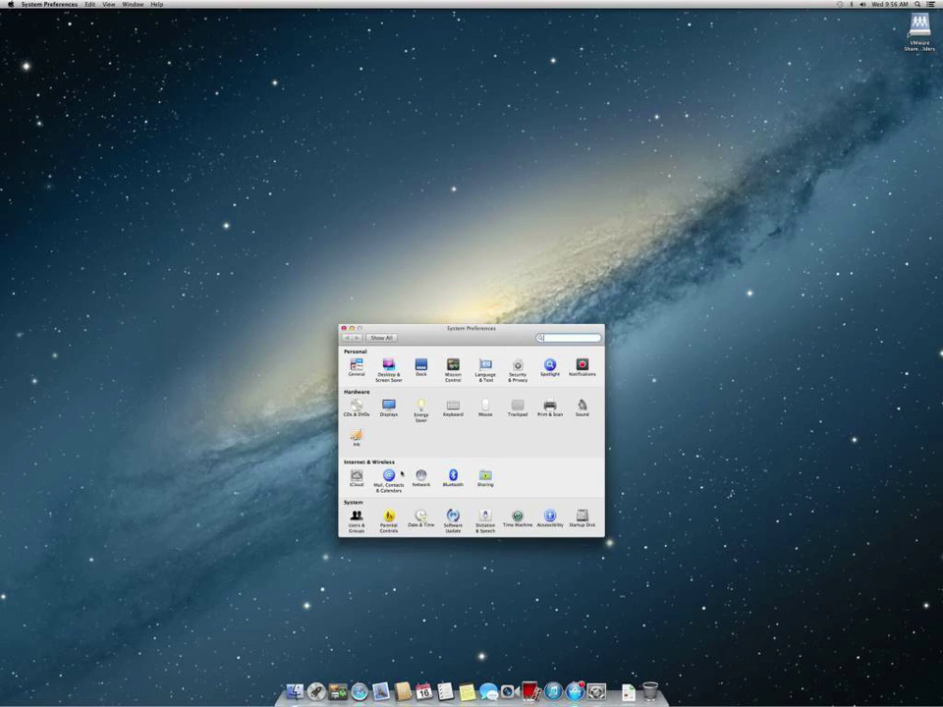
click(389, 405)
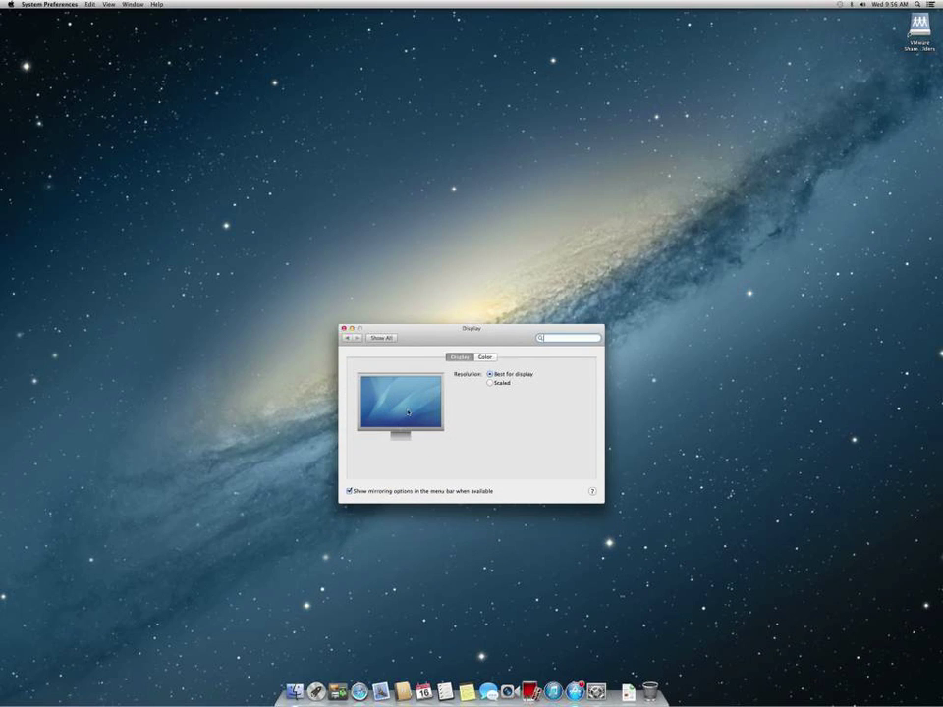
click(501, 383)
click(508, 411)
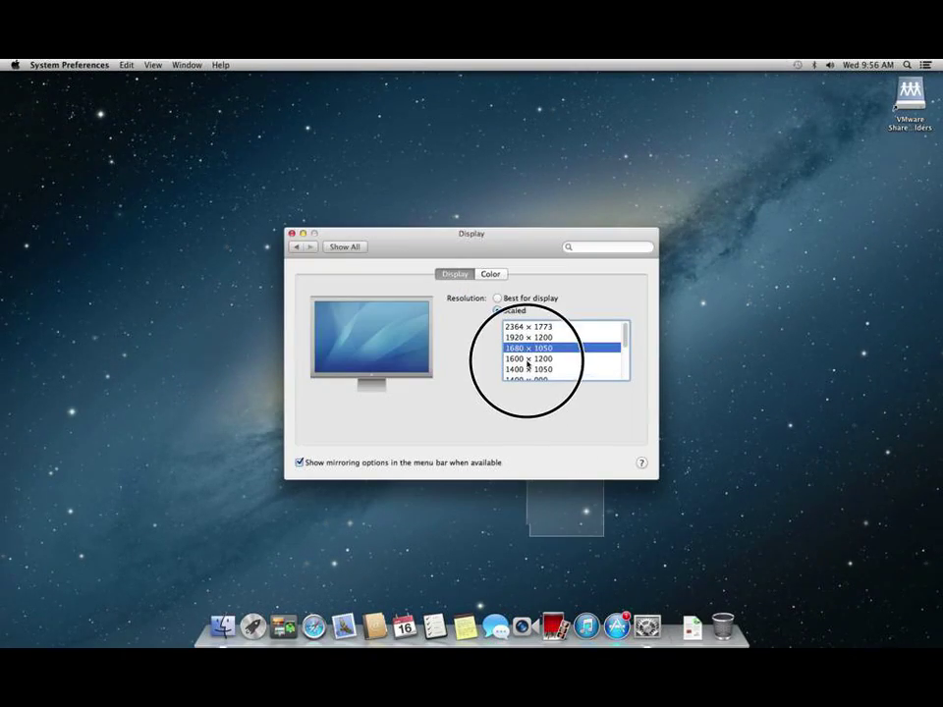
Pick 1400 × 1050 from the scaled list and close System Preferences
click(528, 359)
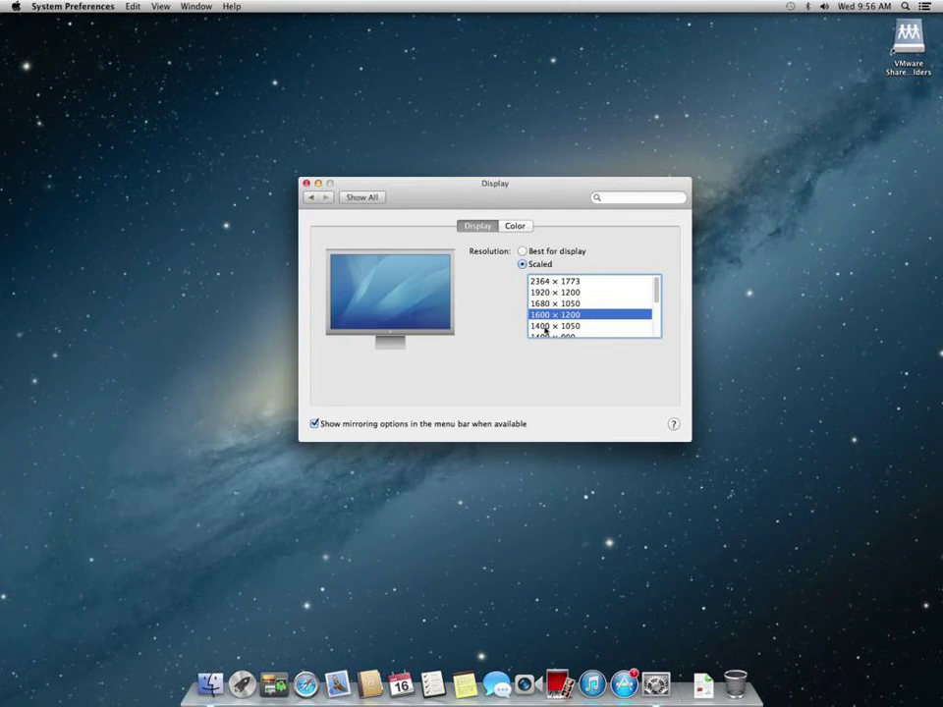
click(536, 371)
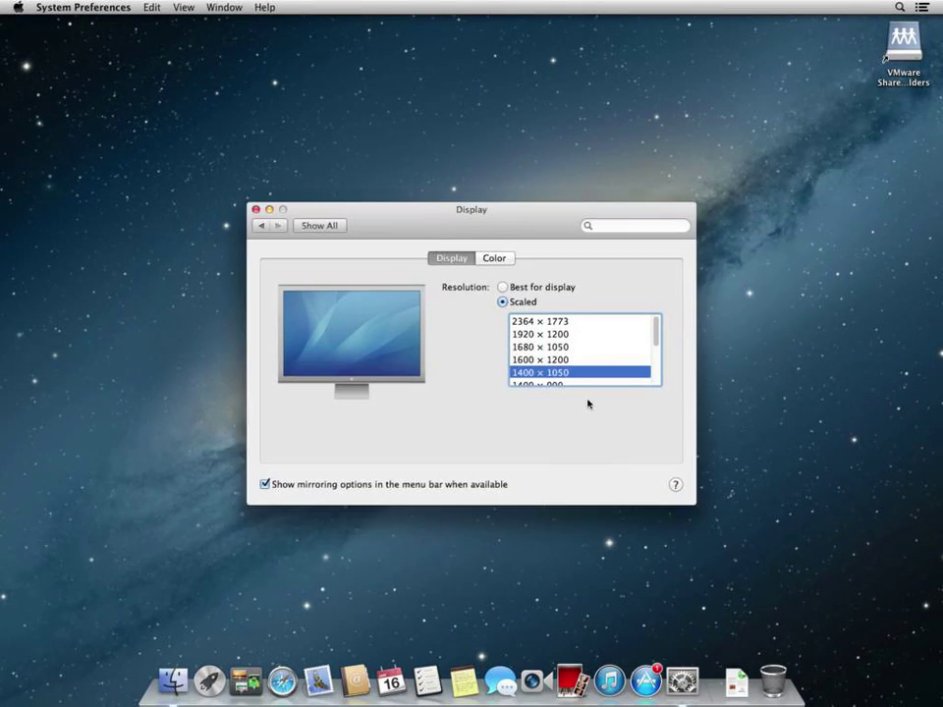
click(319, 226)
click(256, 209)
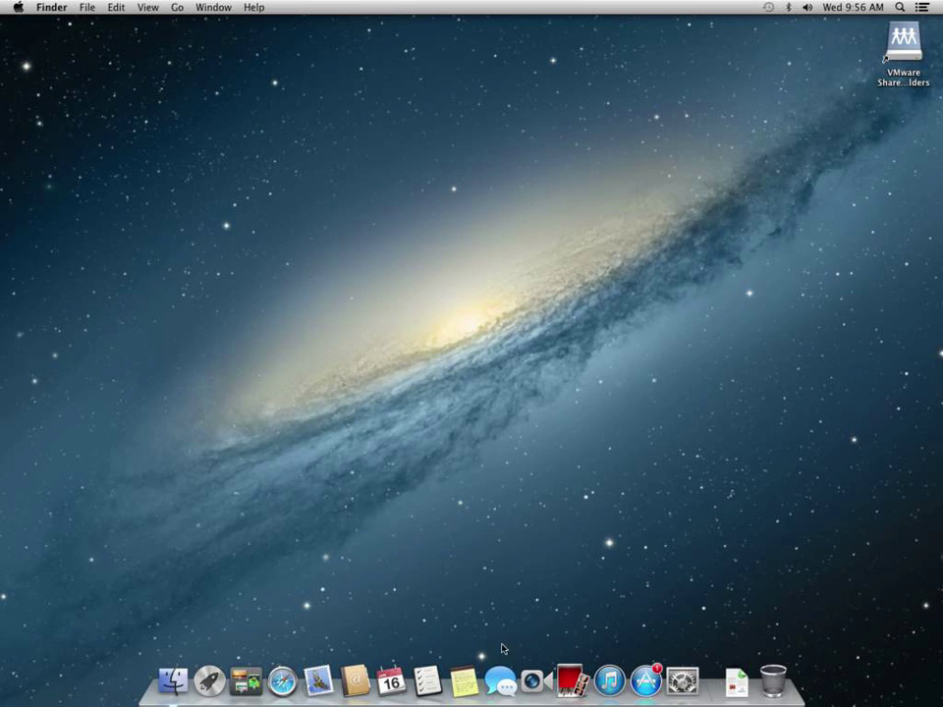
Configure Ethernet IPv4 manually: address 192.168.20.12, mask 255.255.255.0, router 192.168.20.1
click(682, 680)
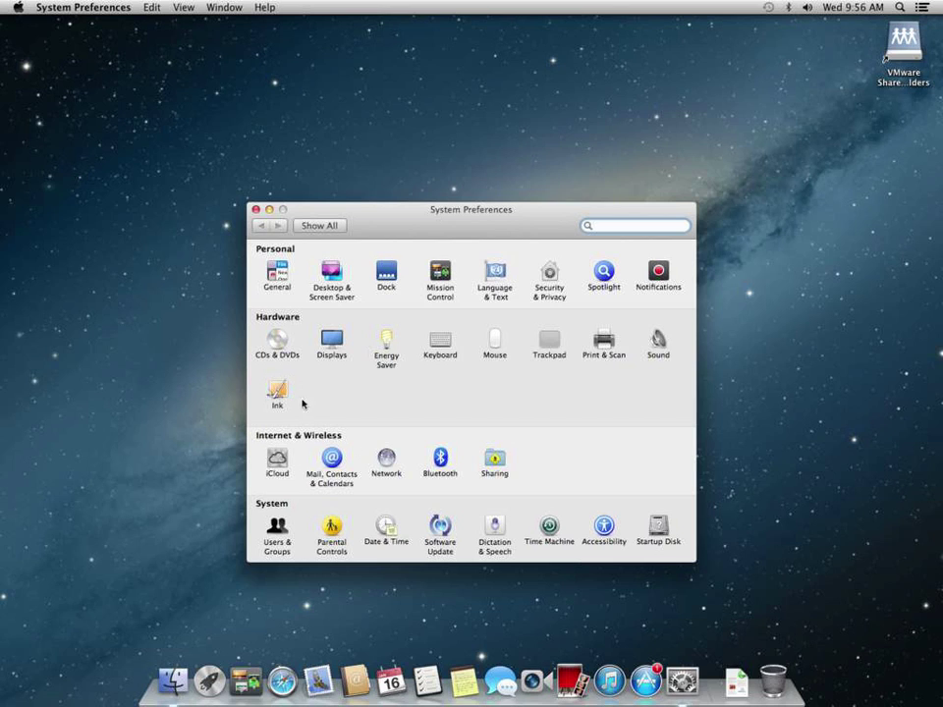
click(386, 462)
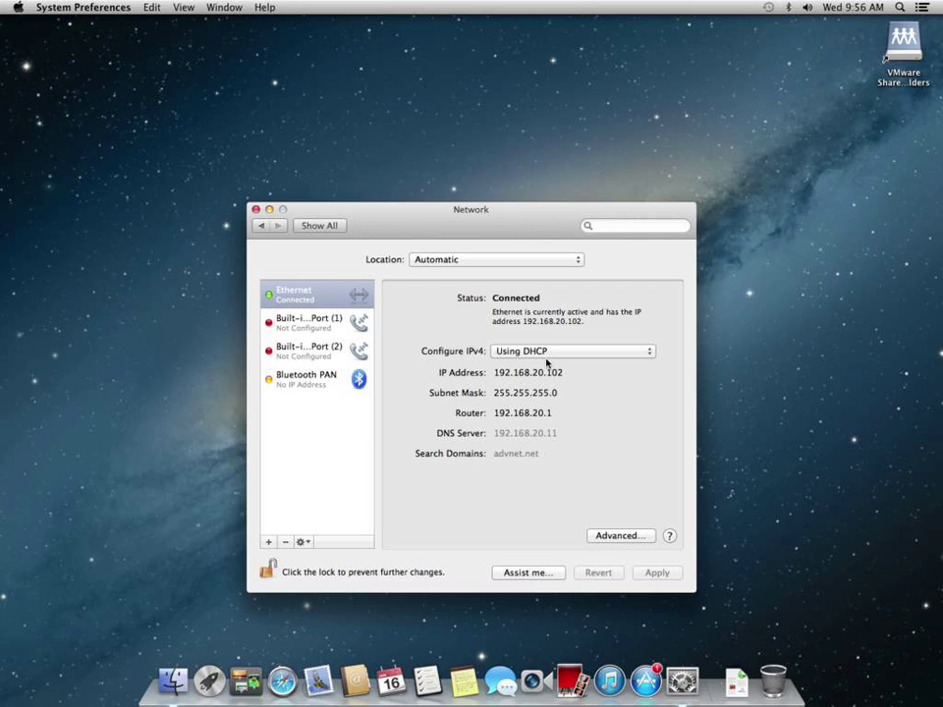
click(518, 351)
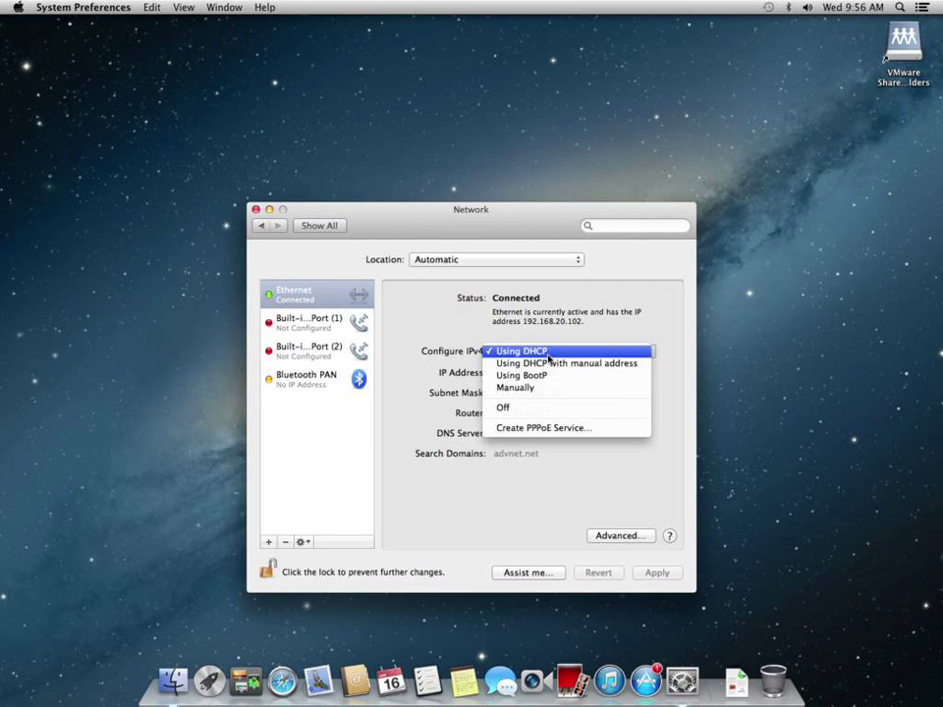
click(548, 389)
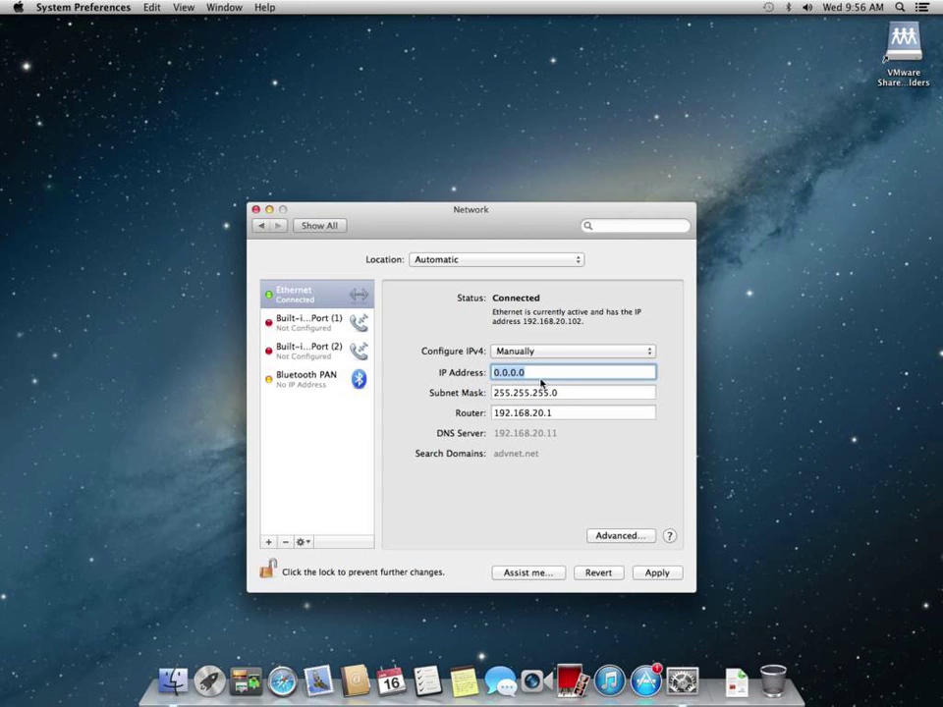
text(192.168.20.12)
key(Tab)
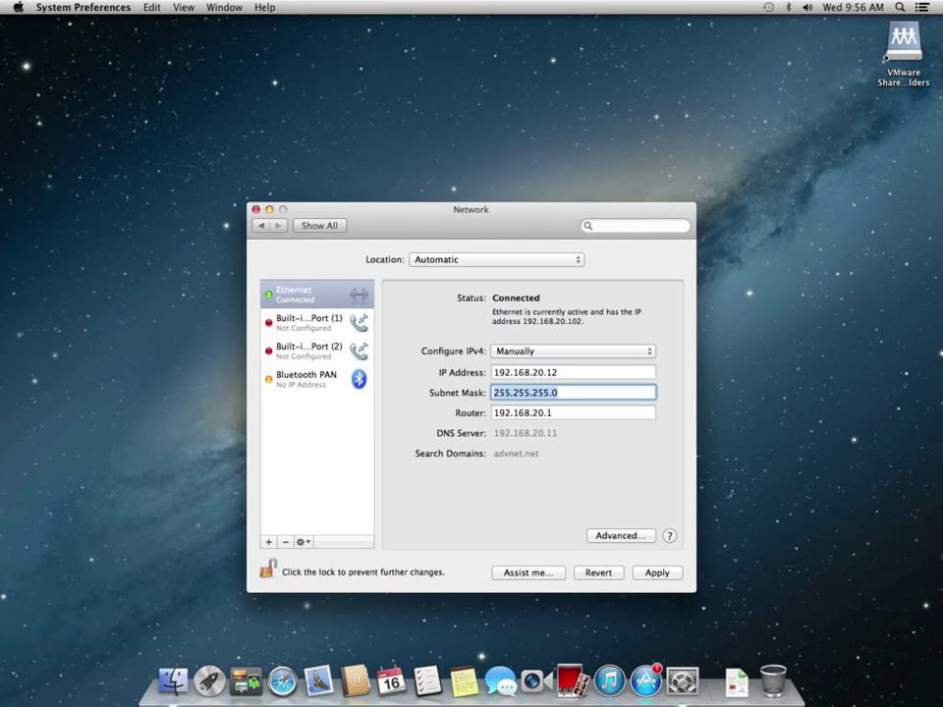
click(577, 414)
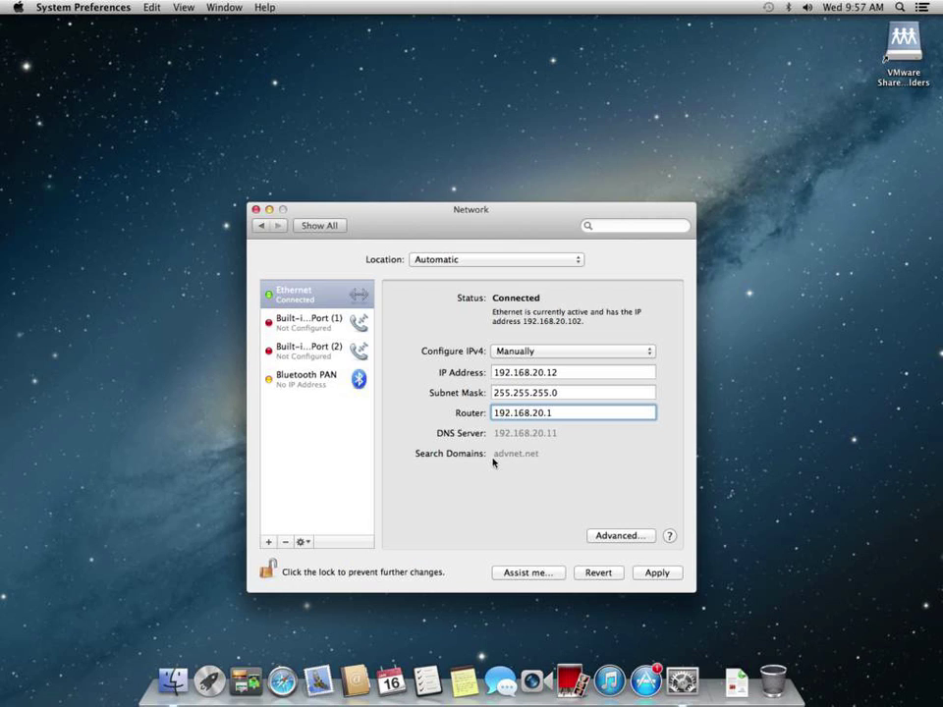
Apply the manual address and bring up the DNS tab of Ethernet's advanced settings
click(657, 573)
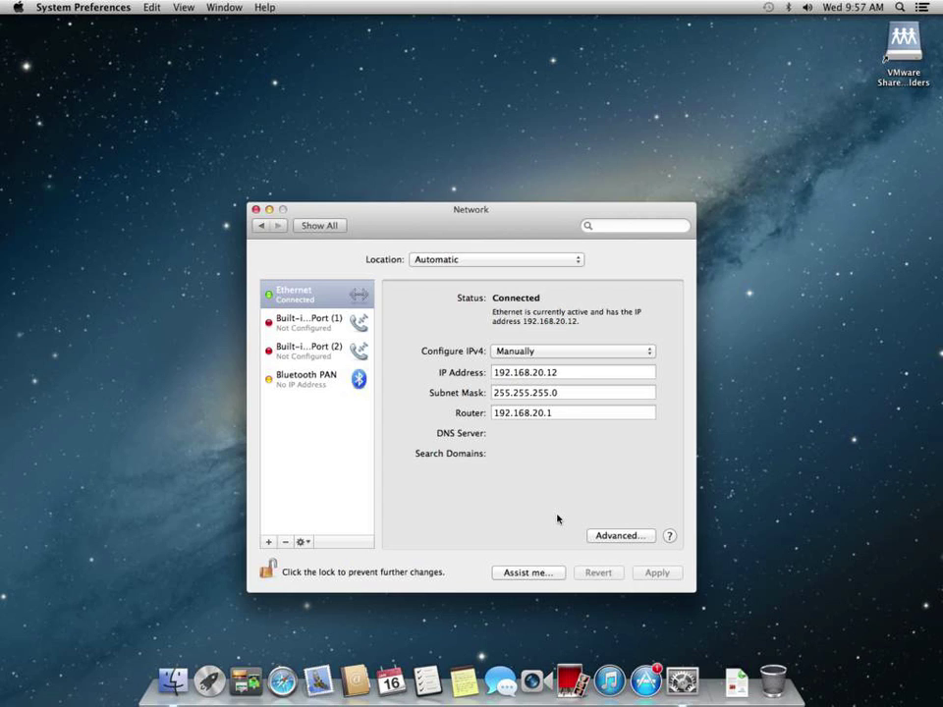
click(496, 438)
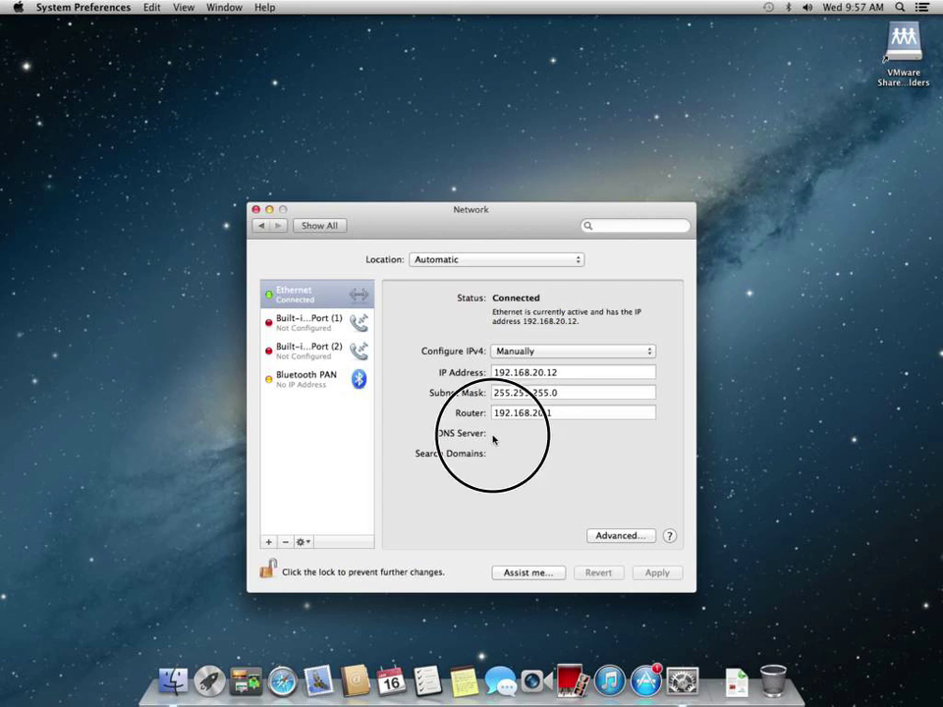
click(619, 537)
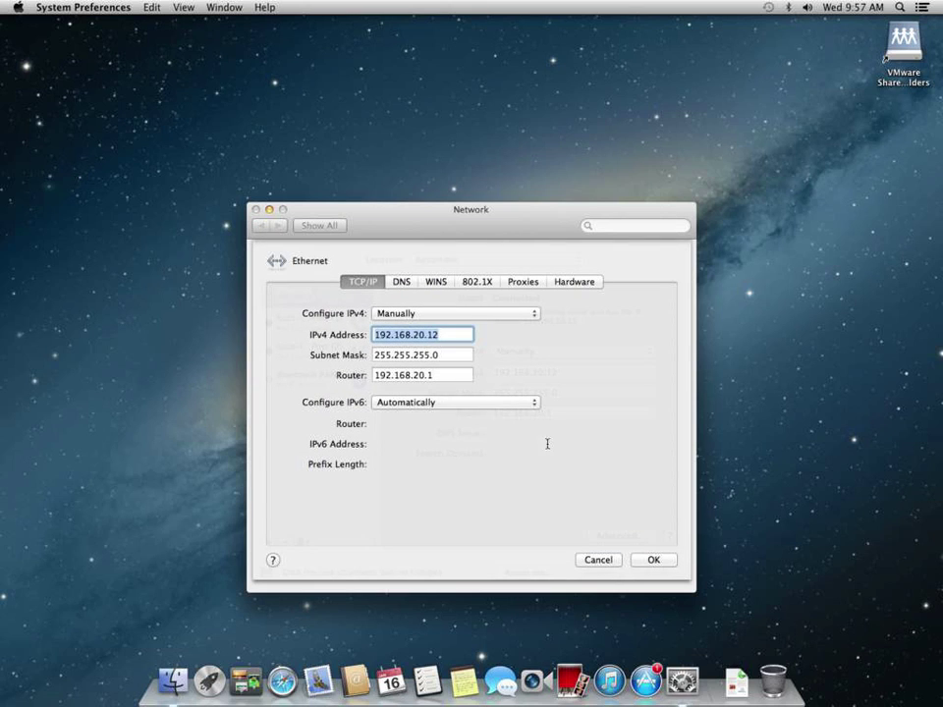
click(402, 282)
Add DNS server 192.168.20.11 and search domain advnet.net, then apply
click(289, 519)
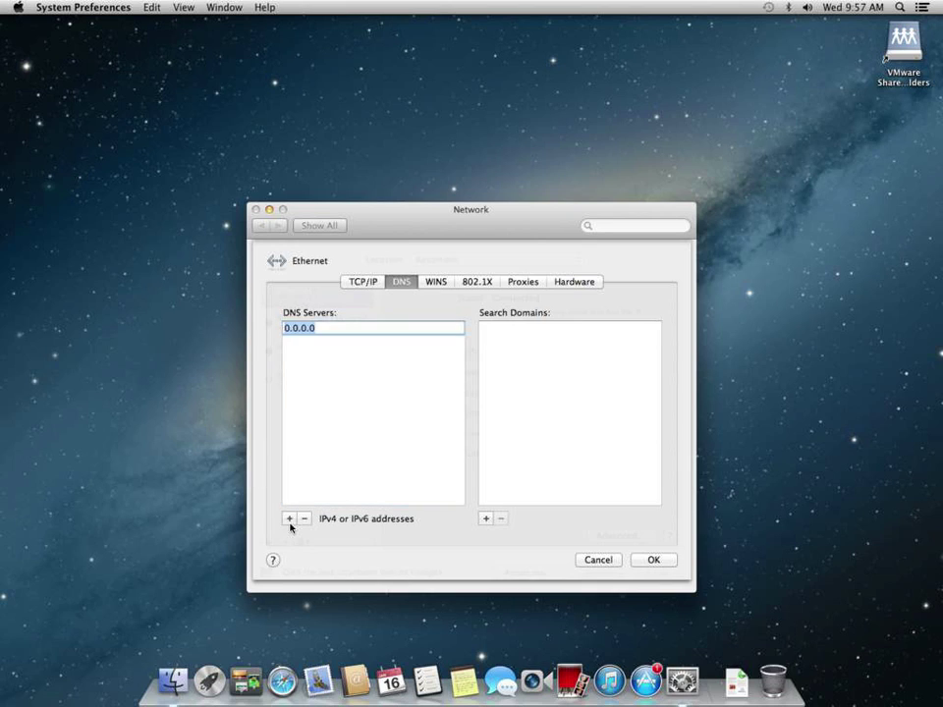
text(192.168.20.11)
click(485, 518)
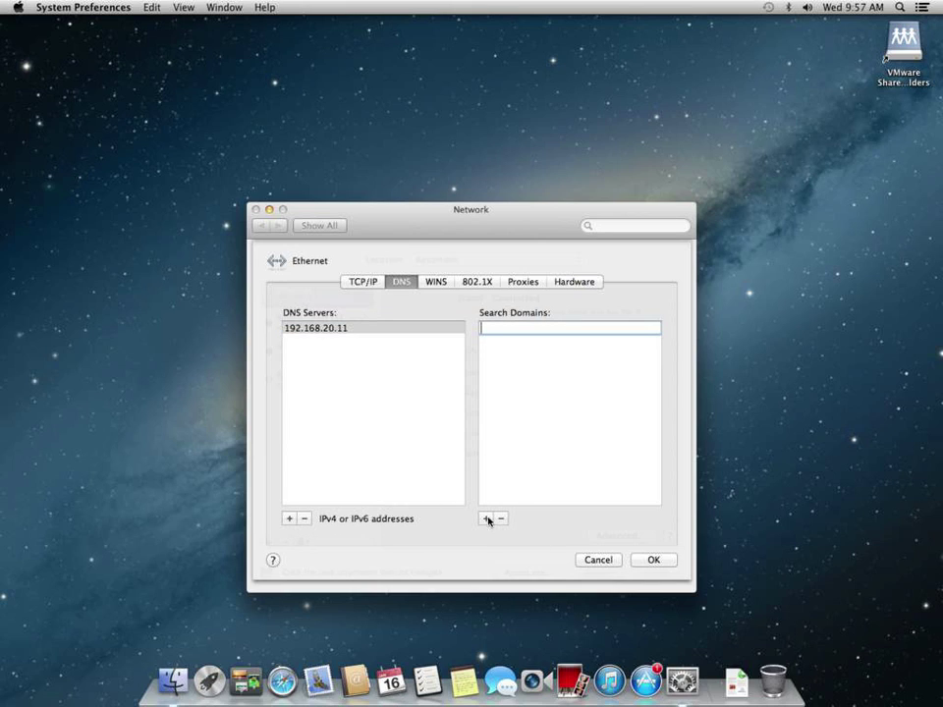
text(advnet.net)
click(652, 560)
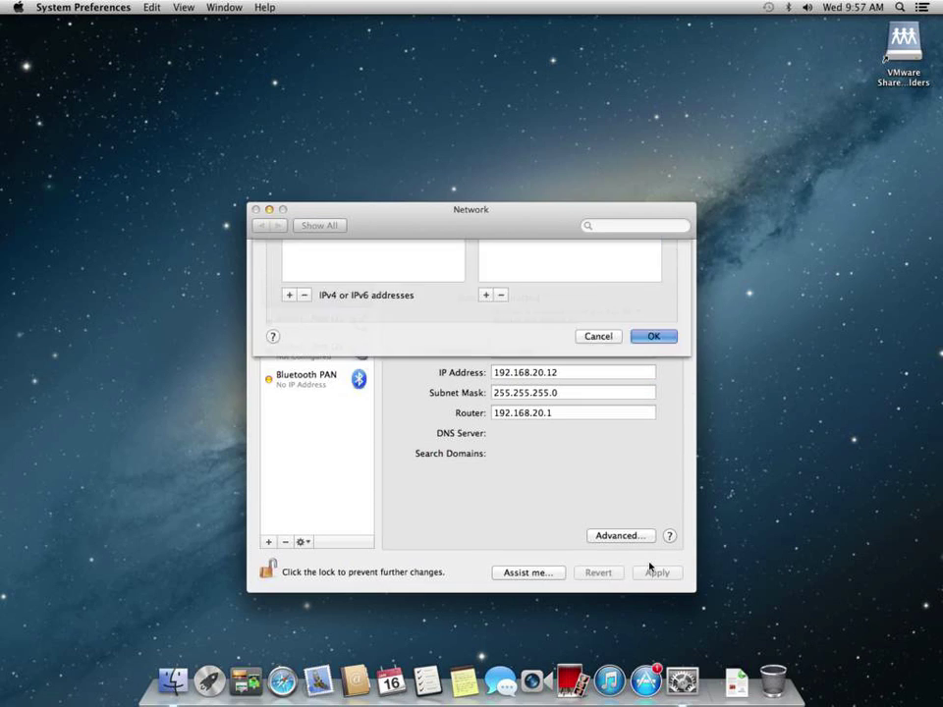
click(657, 573)
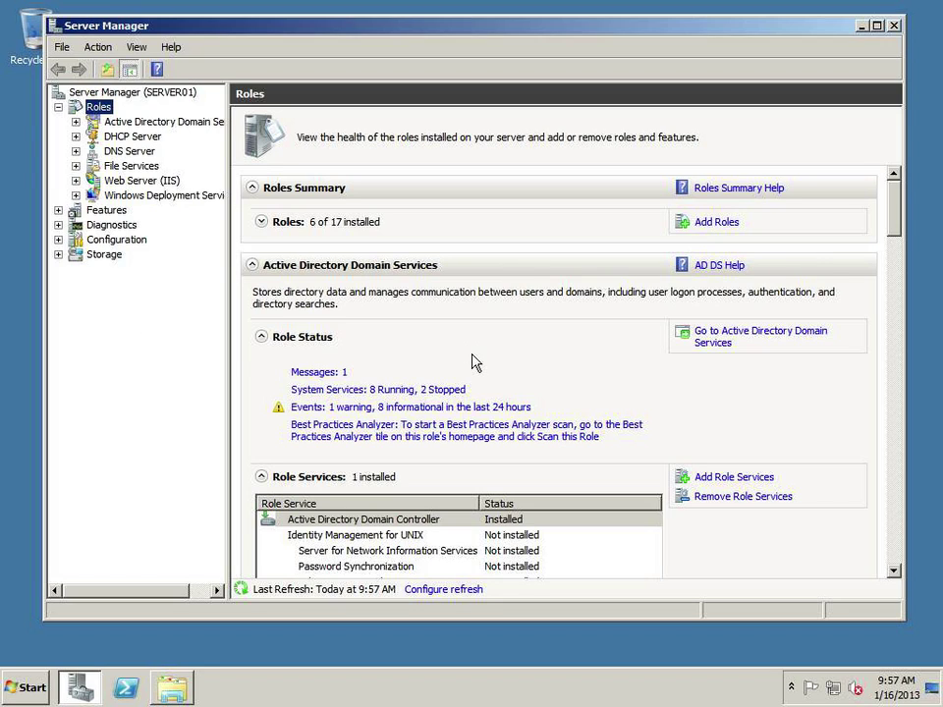
Expand DNS Server > SERVER01 > Forward Lookup Zones and select advnet.net, listing its 11 records
click(149, 155)
click(75, 151)
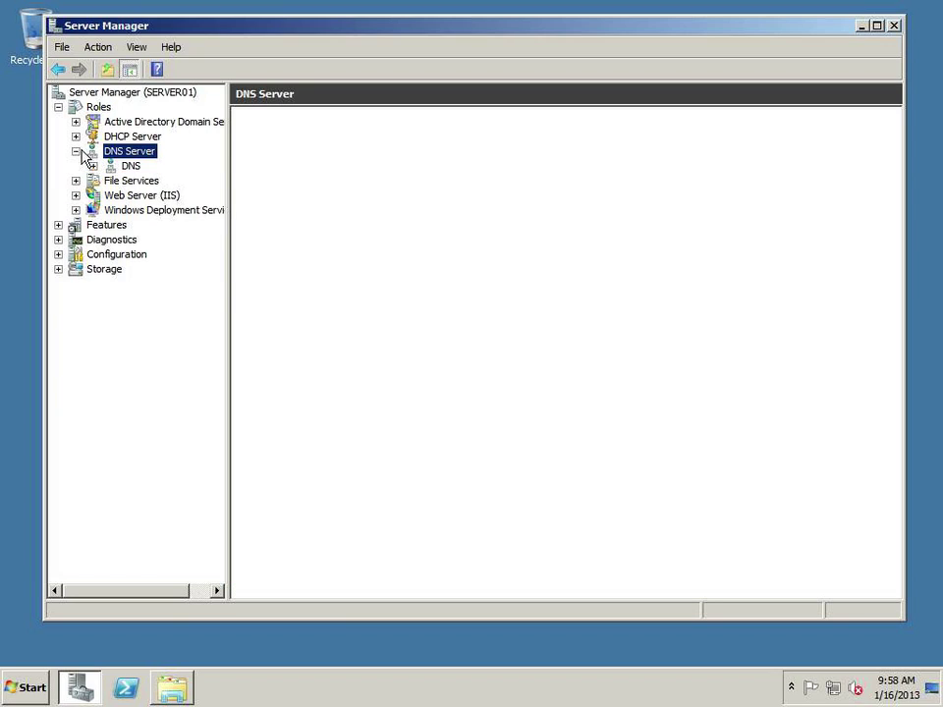
click(93, 167)
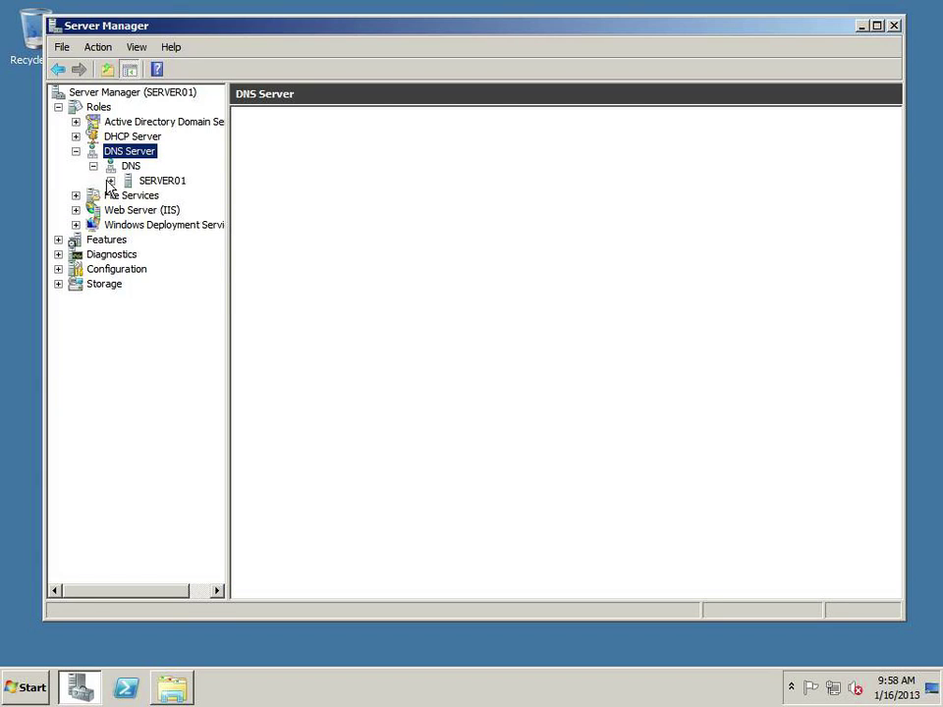
click(109, 182)
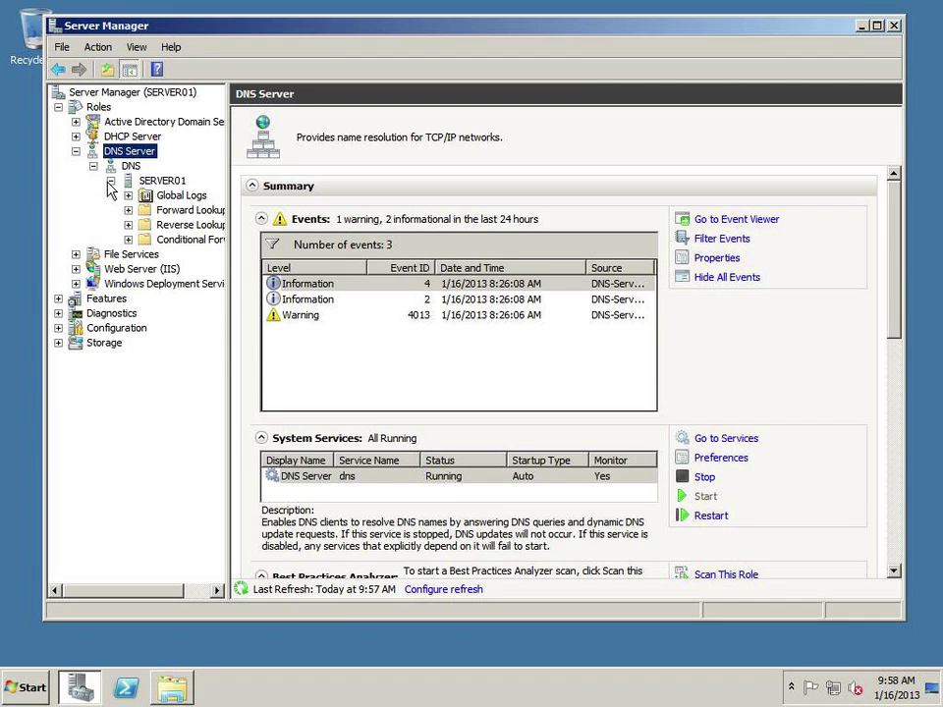
click(170, 215)
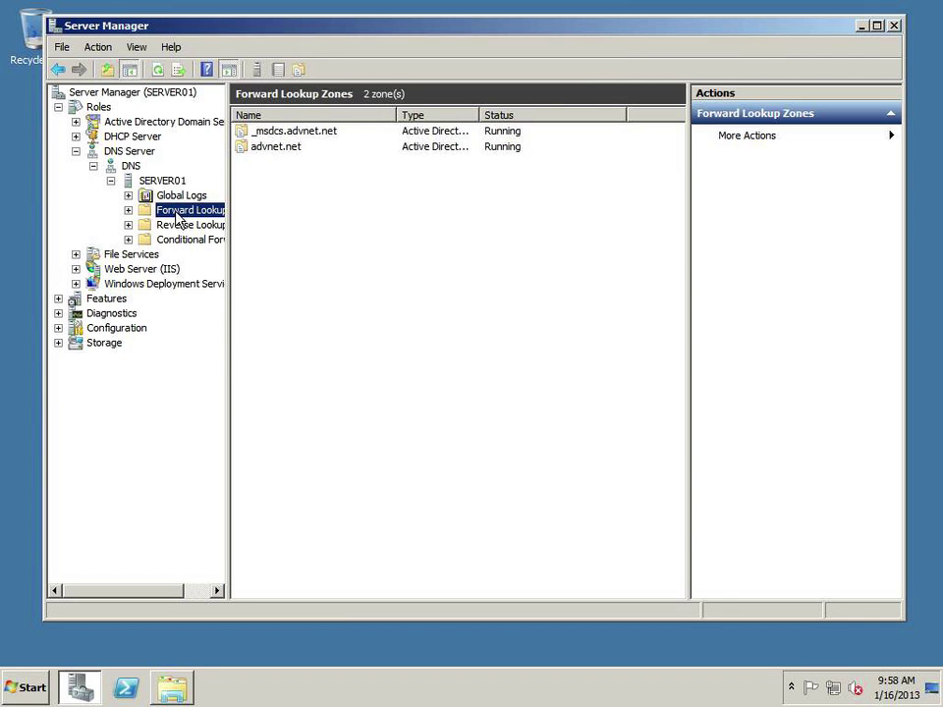
click(128, 211)
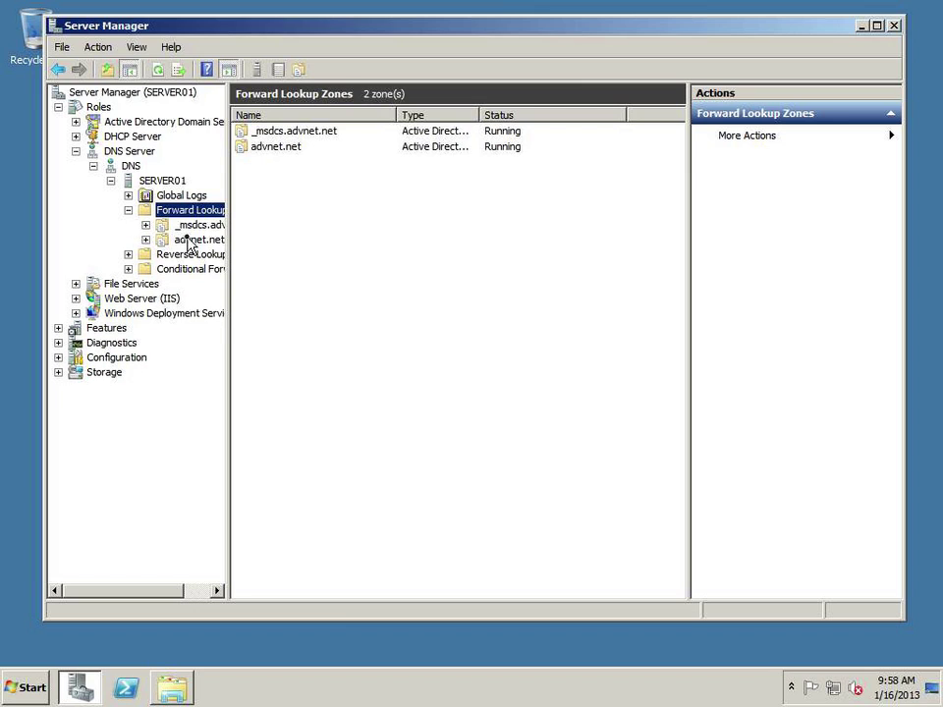
click(157, 240)
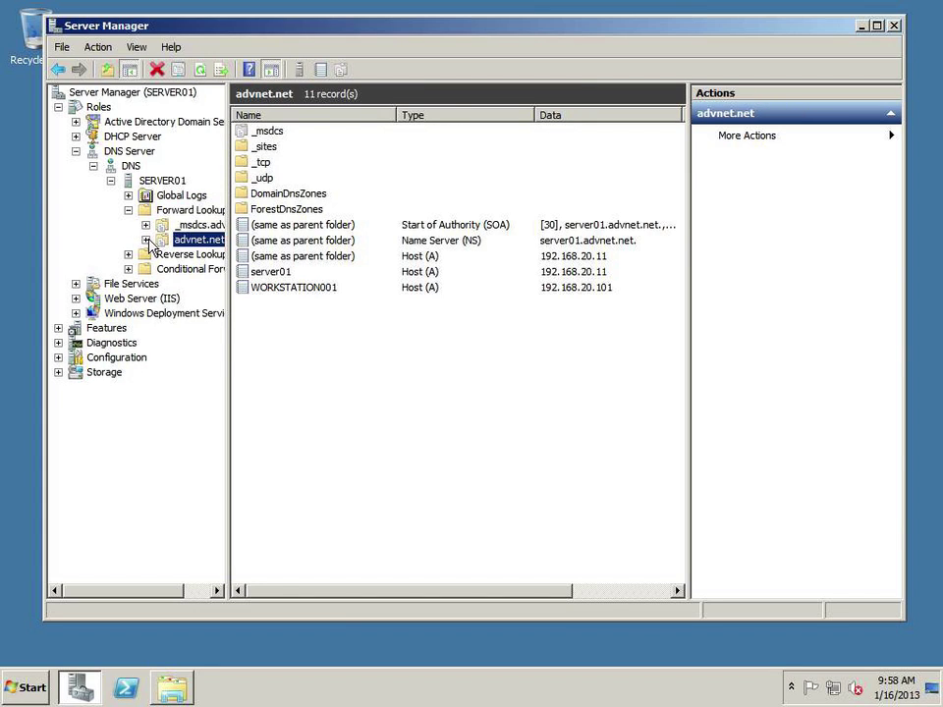
click(147, 241)
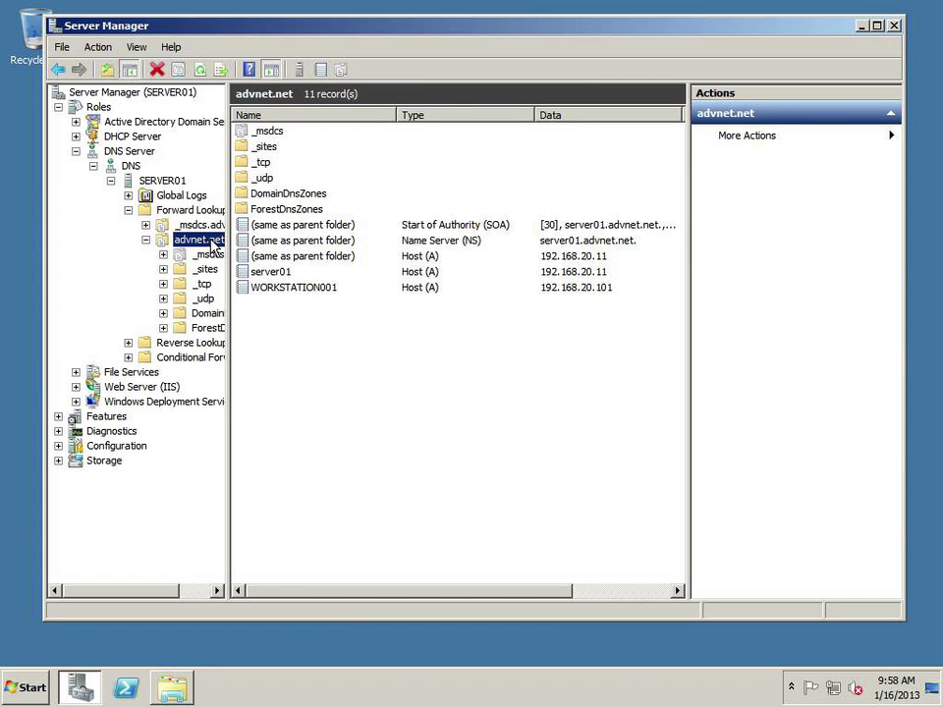
Start a new host record in advnet.net named server02 with IP 192.168.20.12
right_click(284, 325)
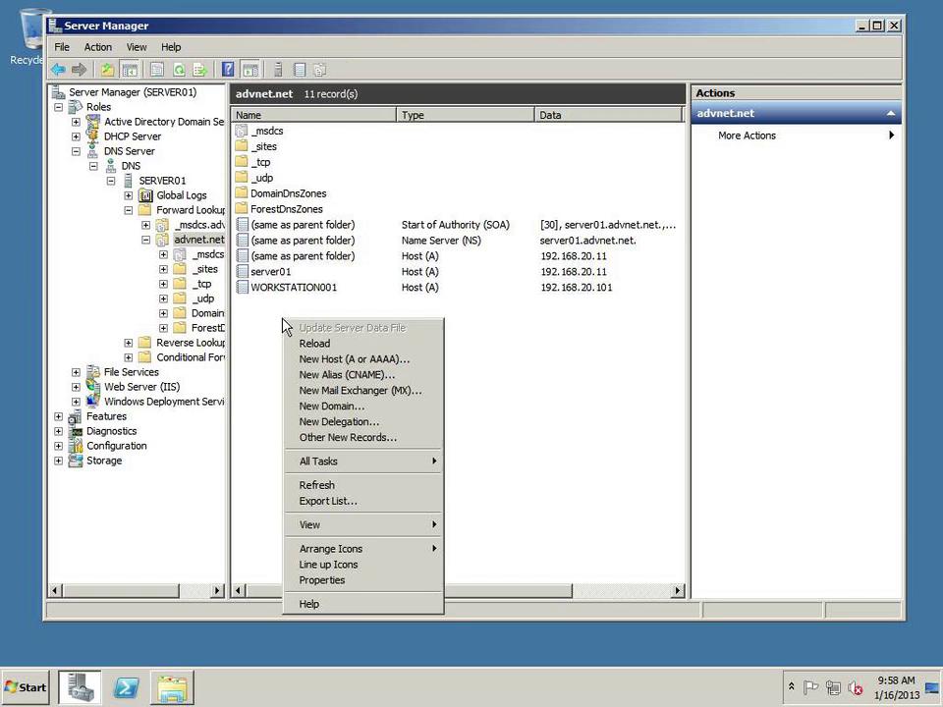
click(330, 359)
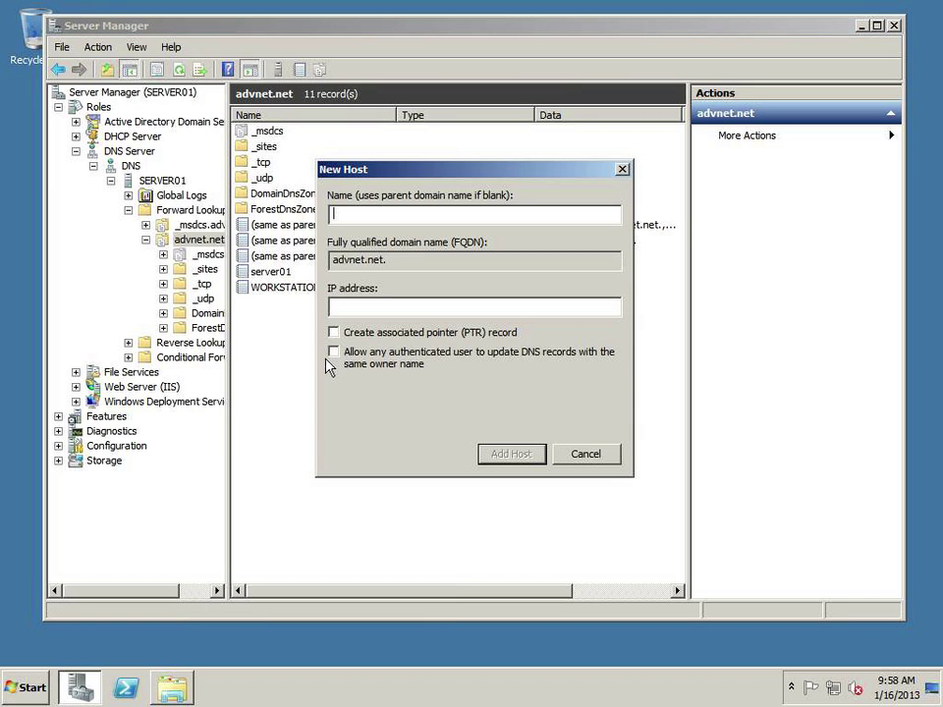
text(server02)
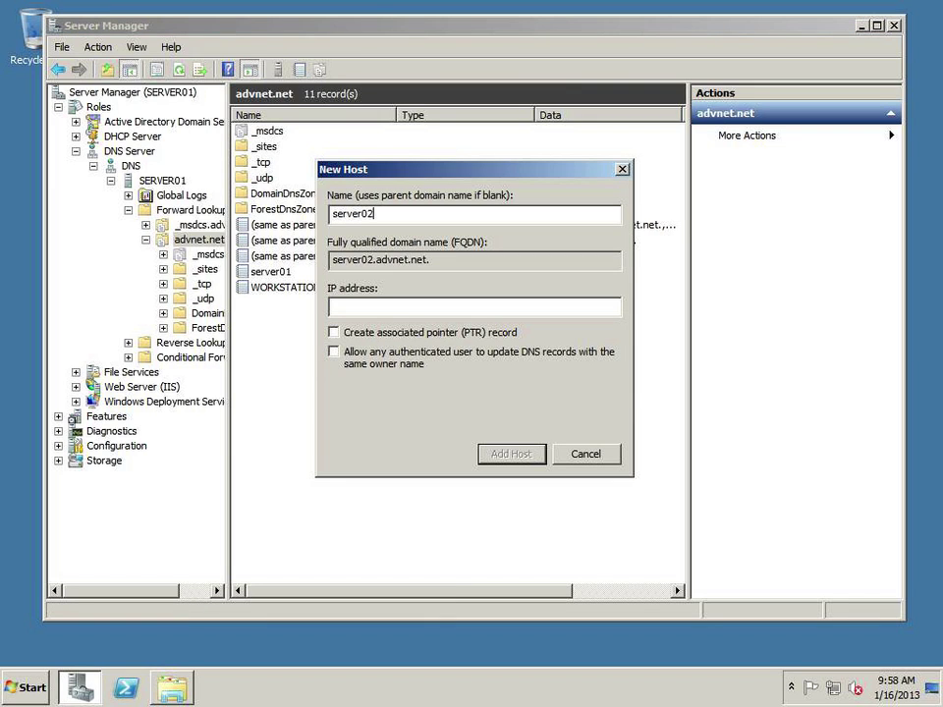
key(Tab)
key(Tab)
text(192.168.20.12)
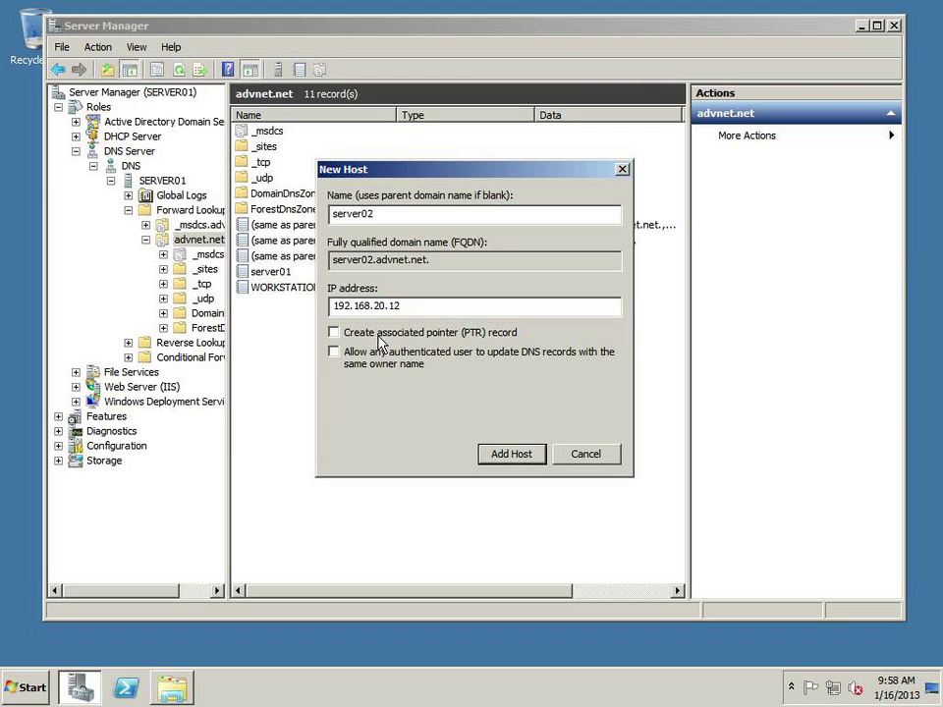
Request the associated PTR record, add the host, and dismiss the missing reverse-zone warning
click(380, 335)
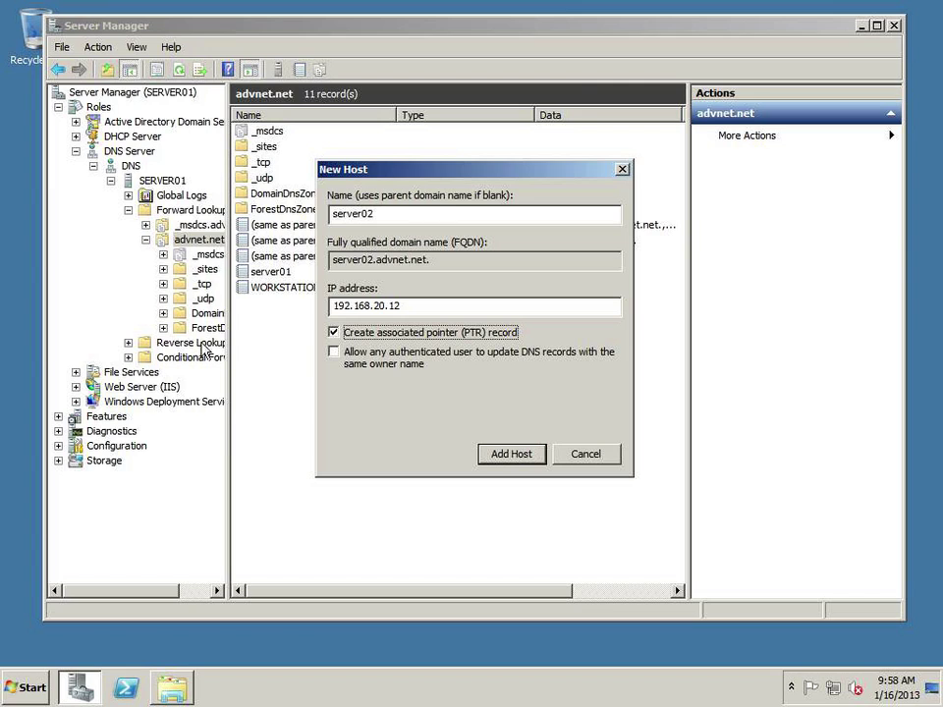
click(512, 458)
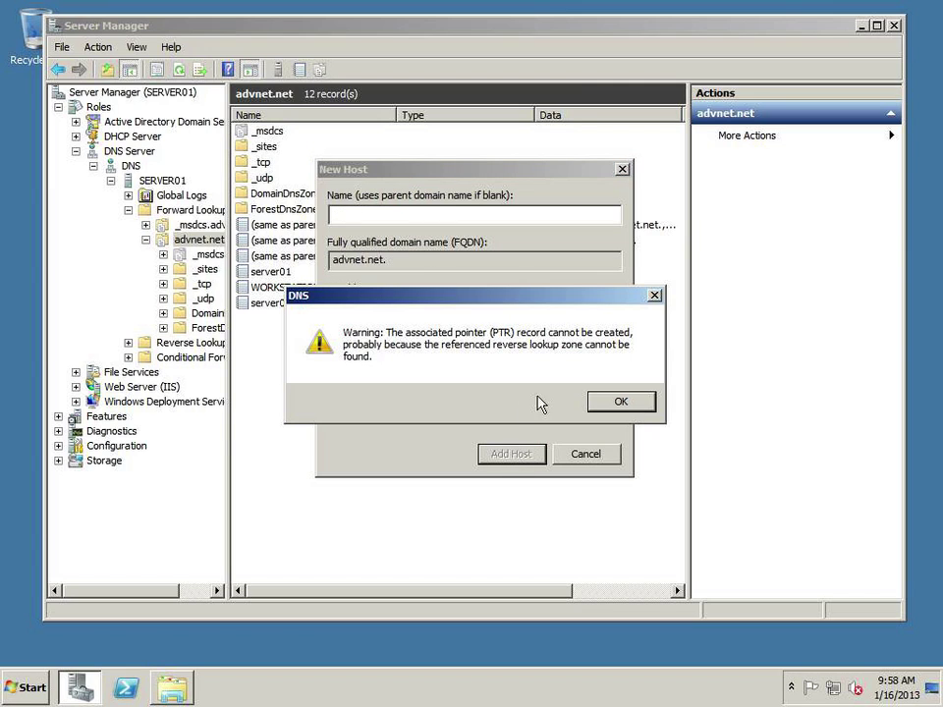
click(616, 401)
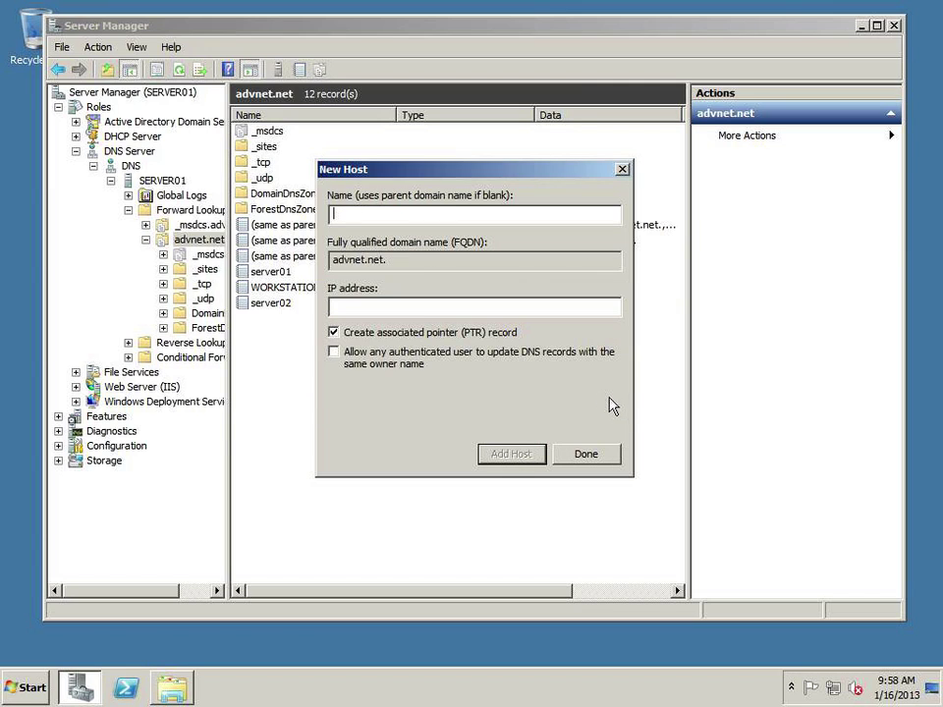
click(575, 454)
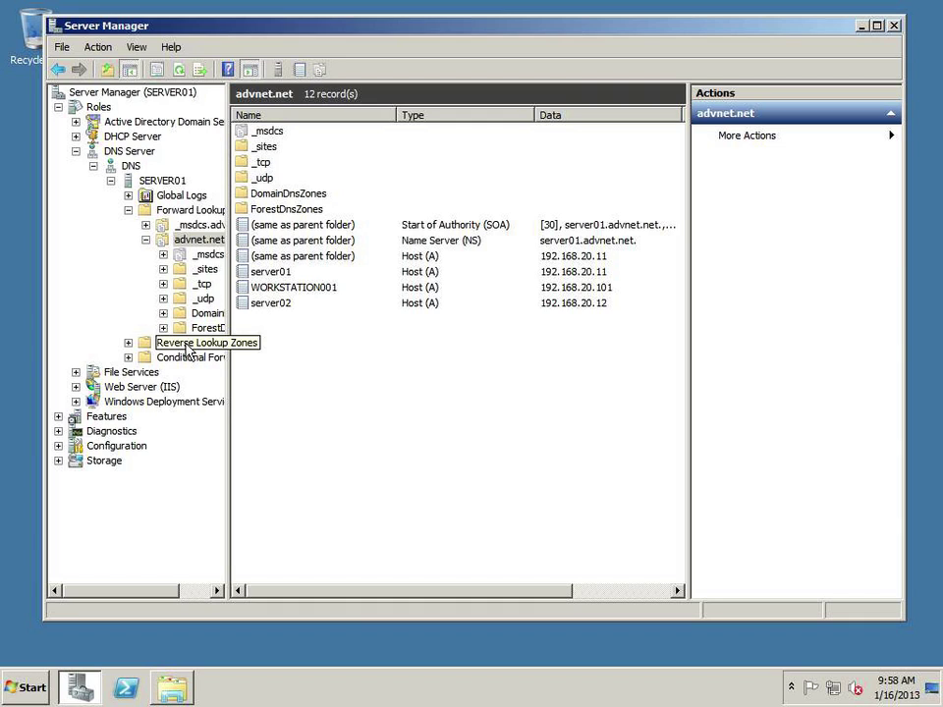
Start a new primary, AD-integrated, domain-replicated IPv4 reverse lookup zone
click(187, 345)
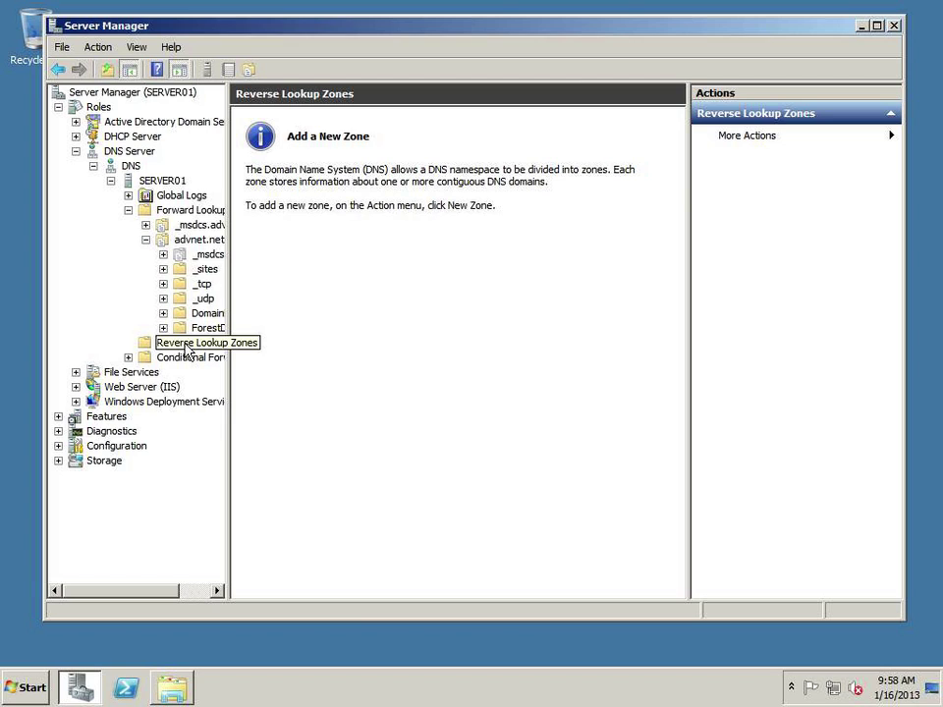
right_click(186, 350)
click(270, 354)
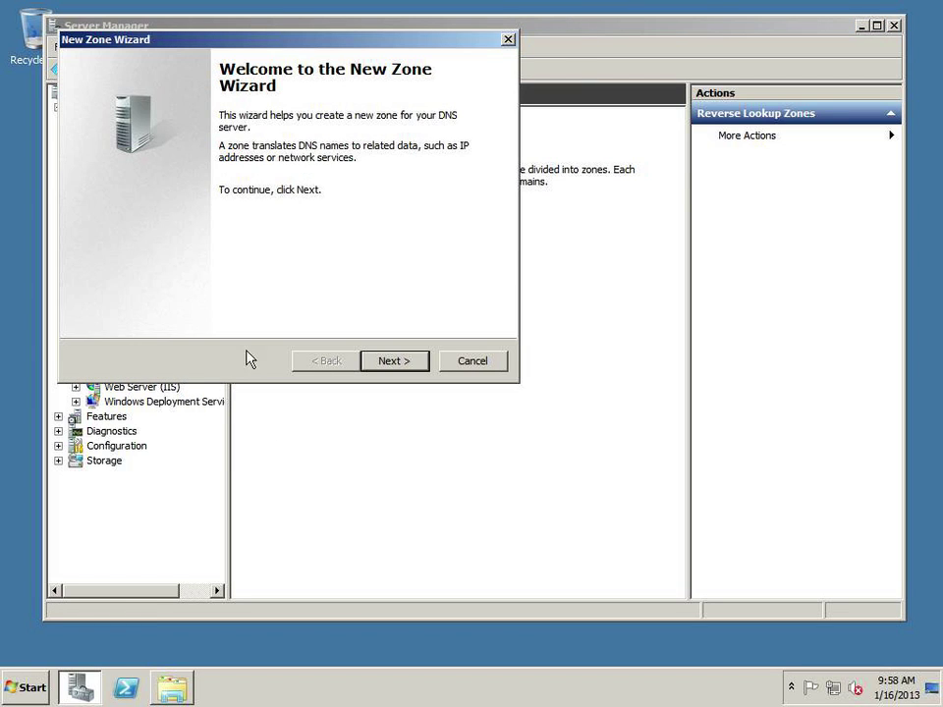
click(398, 362)
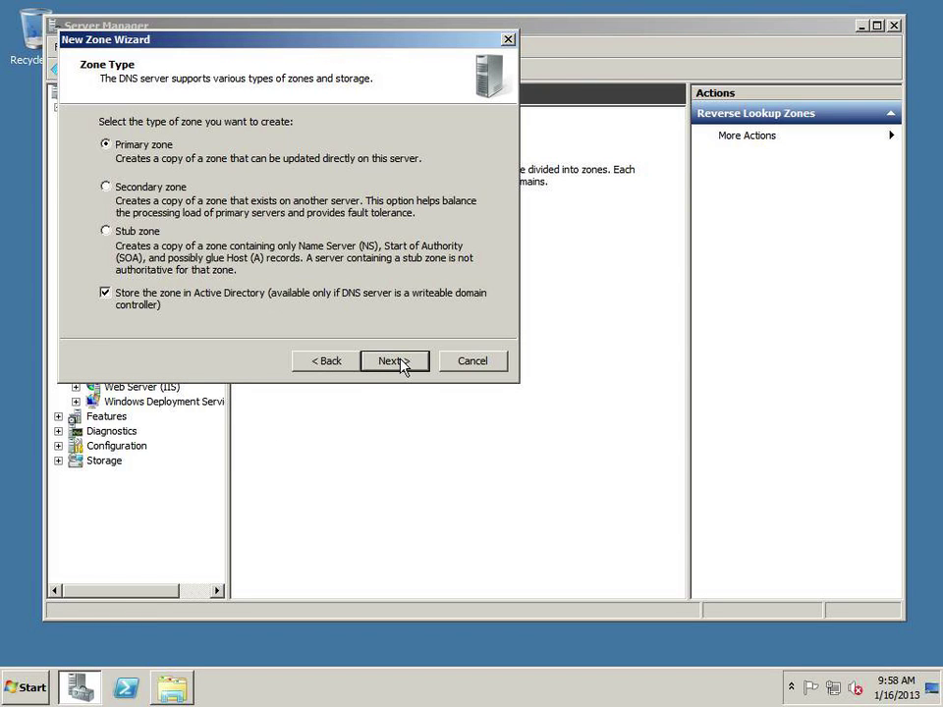
click(398, 362)
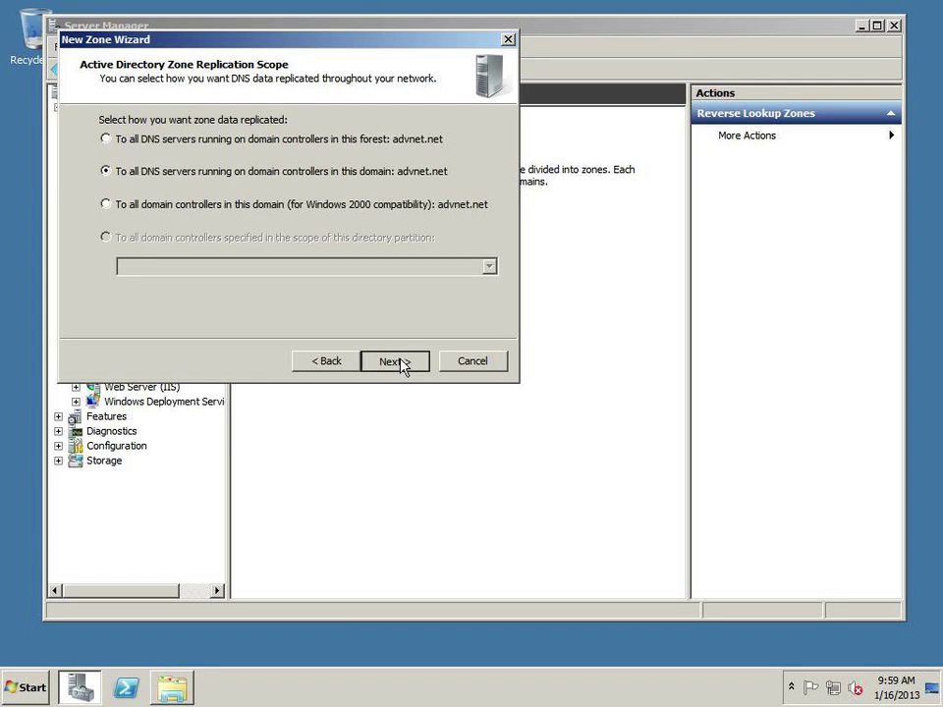
click(398, 362)
click(395, 362)
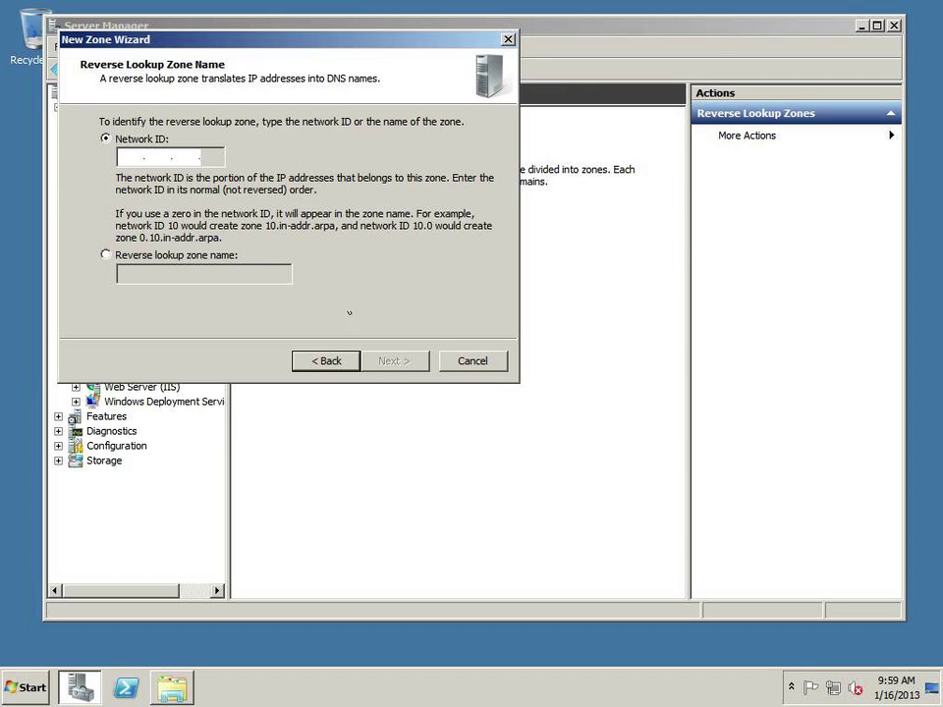
Enter network ID 192.168.20, keep secure-only dynamic updates, and finish the zone
text(192.168.)
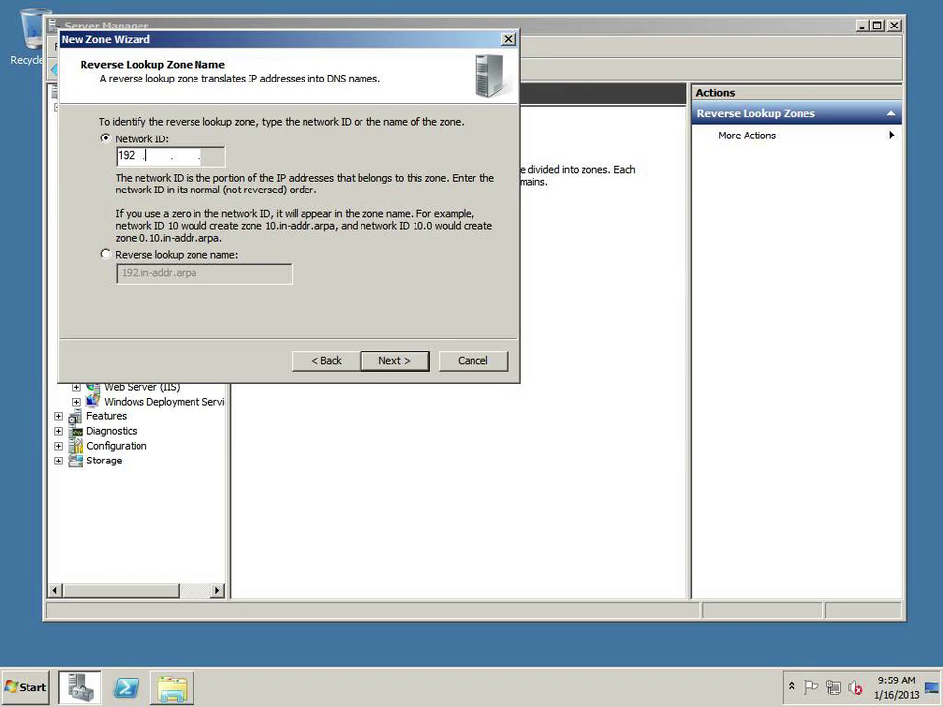
text(20)
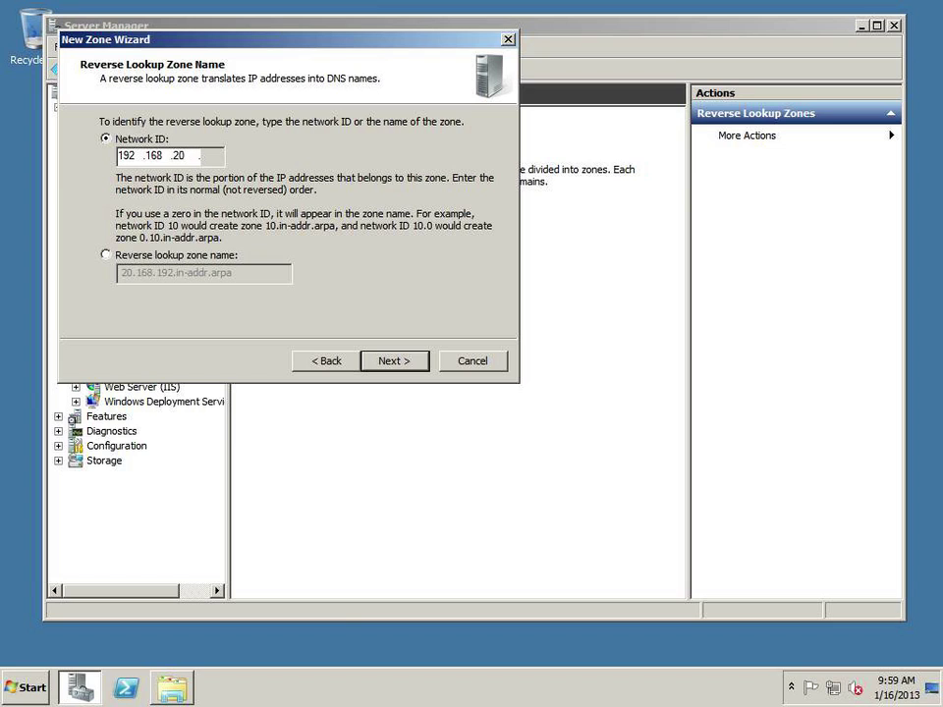
click(392, 363)
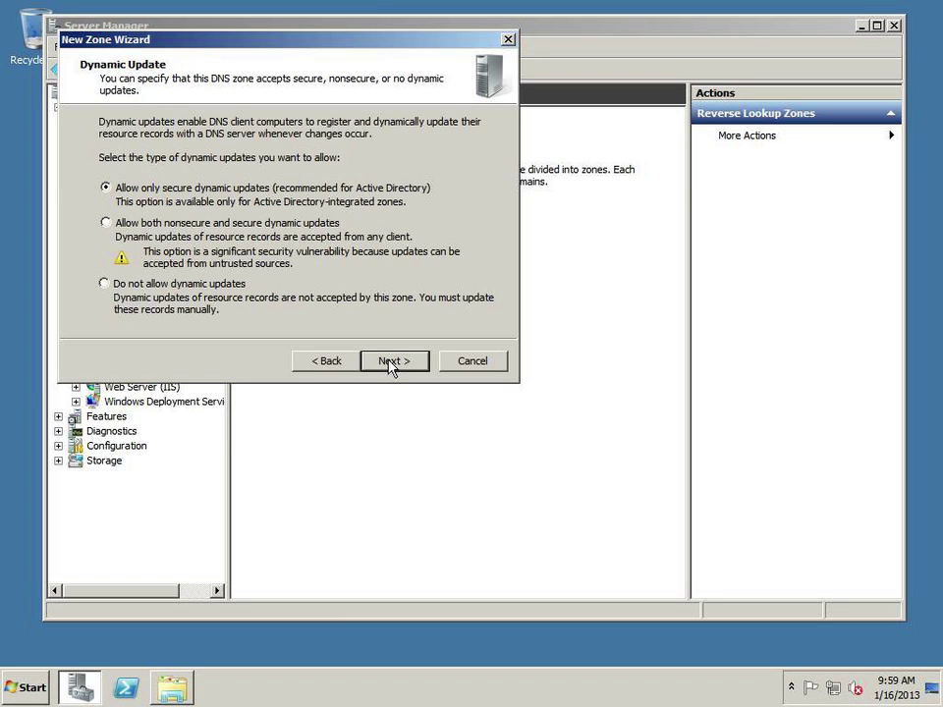
click(392, 364)
click(392, 363)
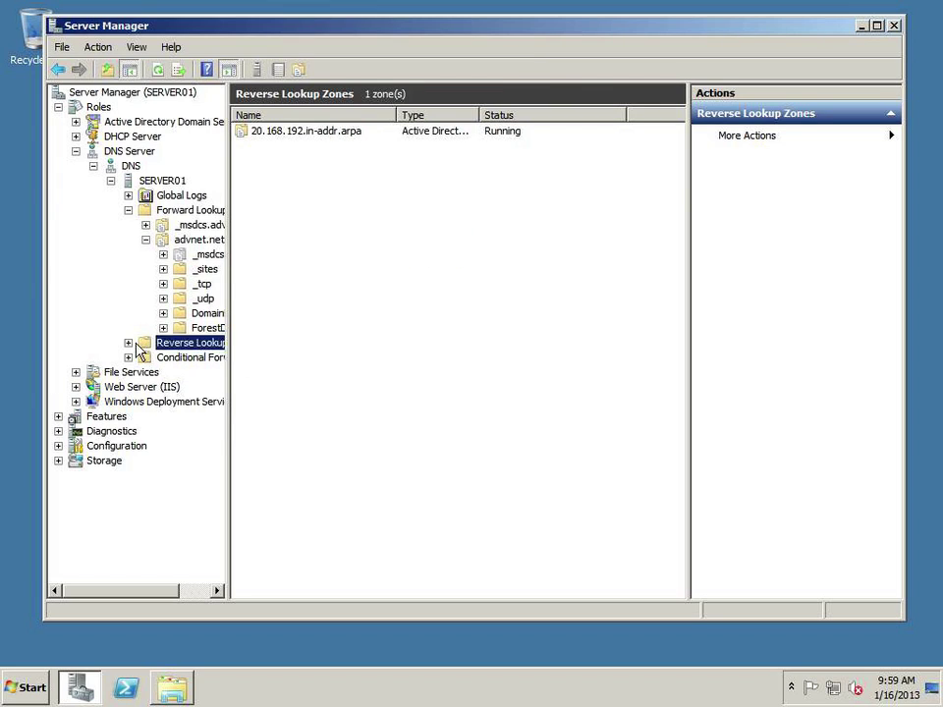
Show the 20.168.192.in-addr.arpa zone's SOA and NS records and widen the console tree
click(129, 343)
click(157, 358)
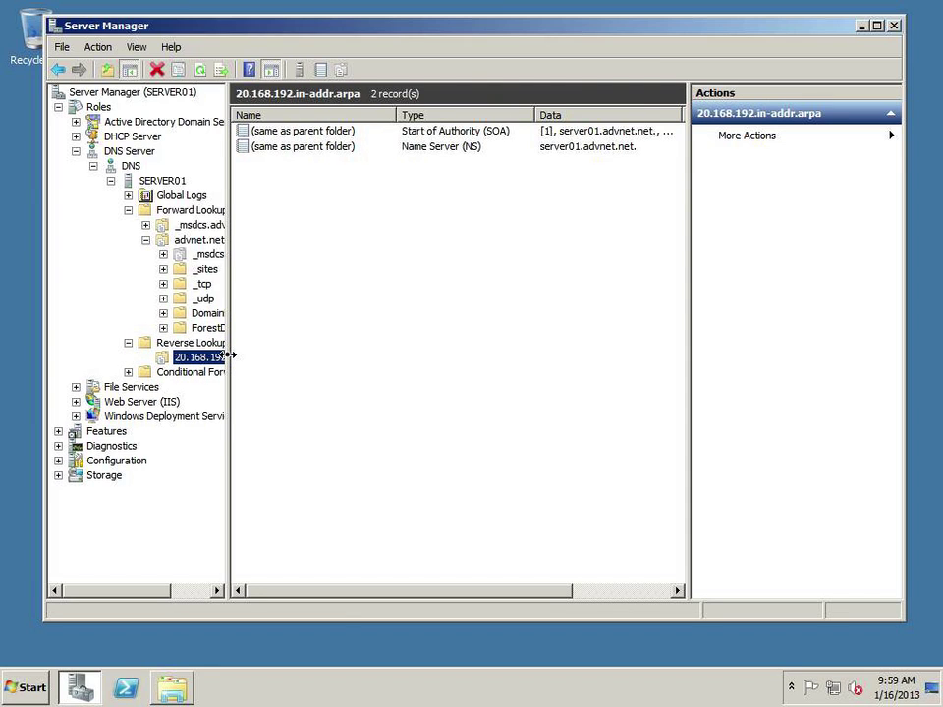
drag(229, 354, 276, 355)
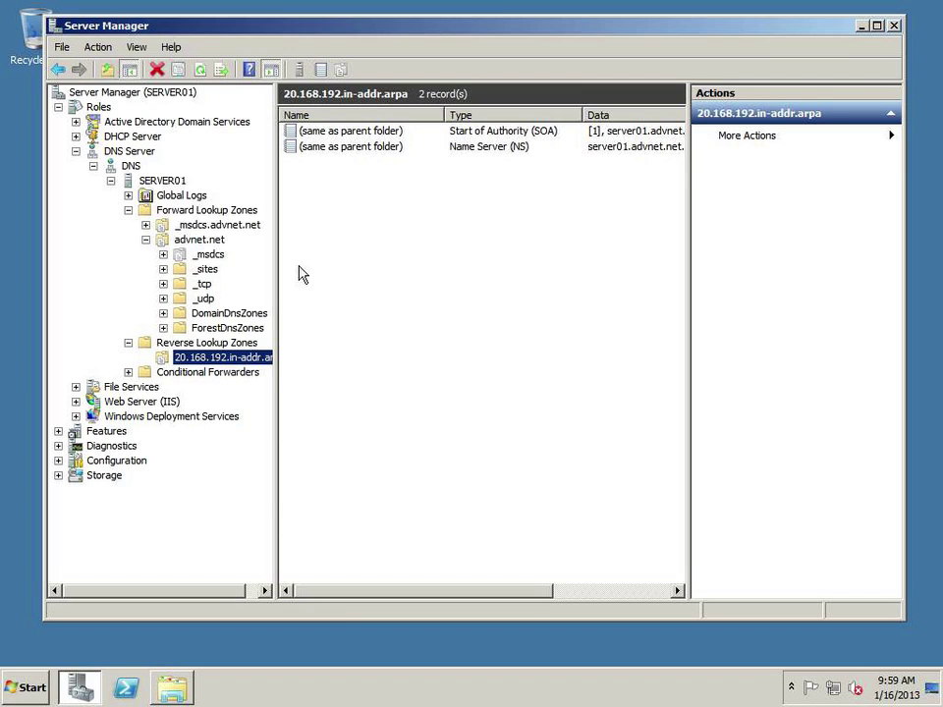
Toggle server01's Update associated PTR record option off and on, and save it
click(198, 76)
click(197, 243)
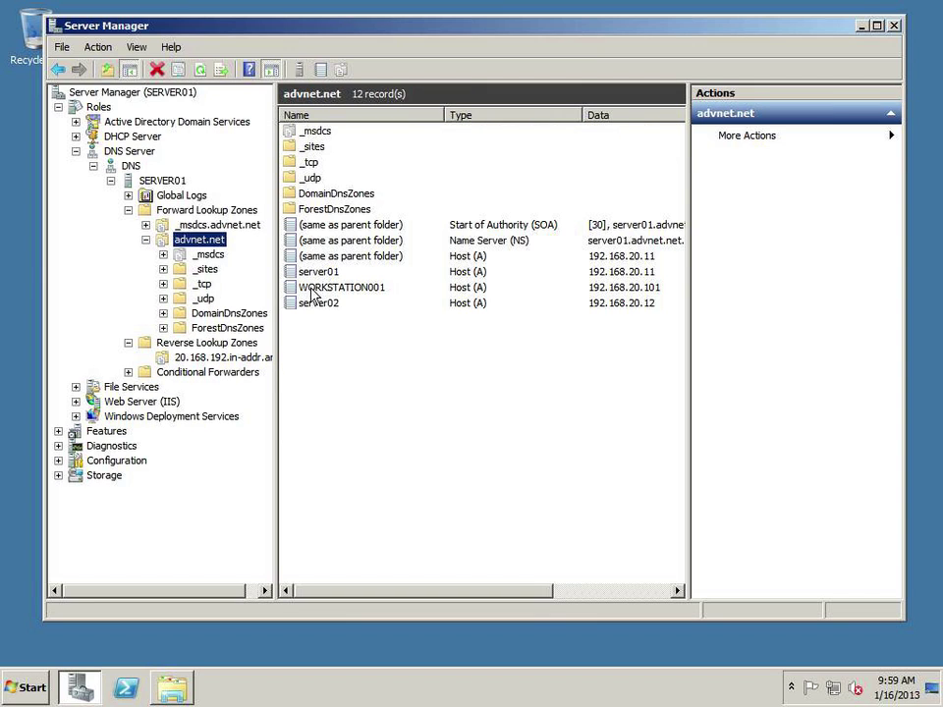
double_click(317, 271)
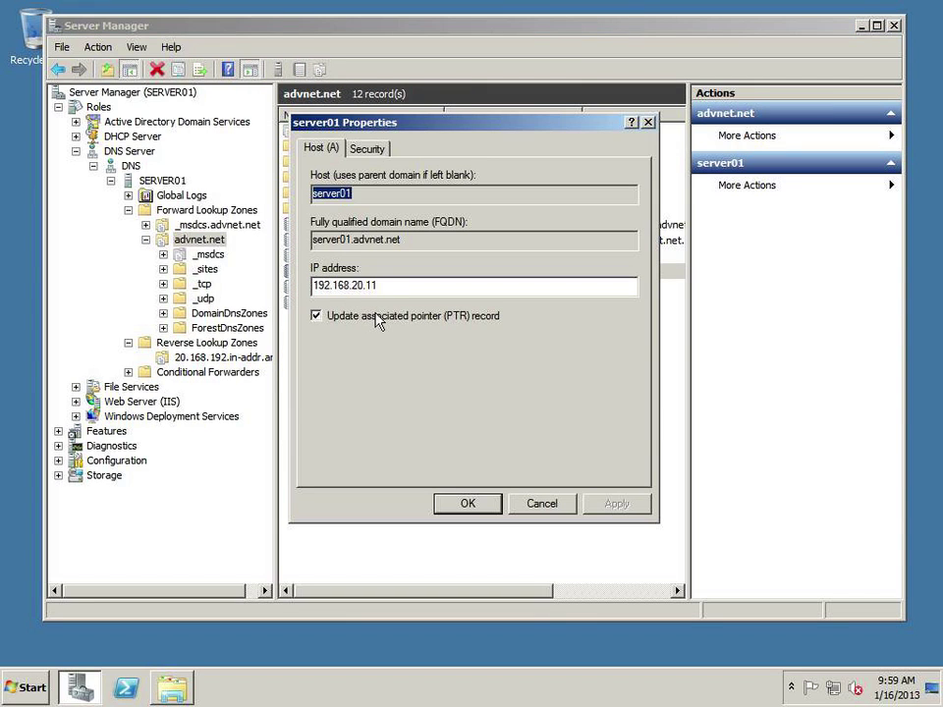
click(361, 317)
click(358, 318)
click(467, 504)
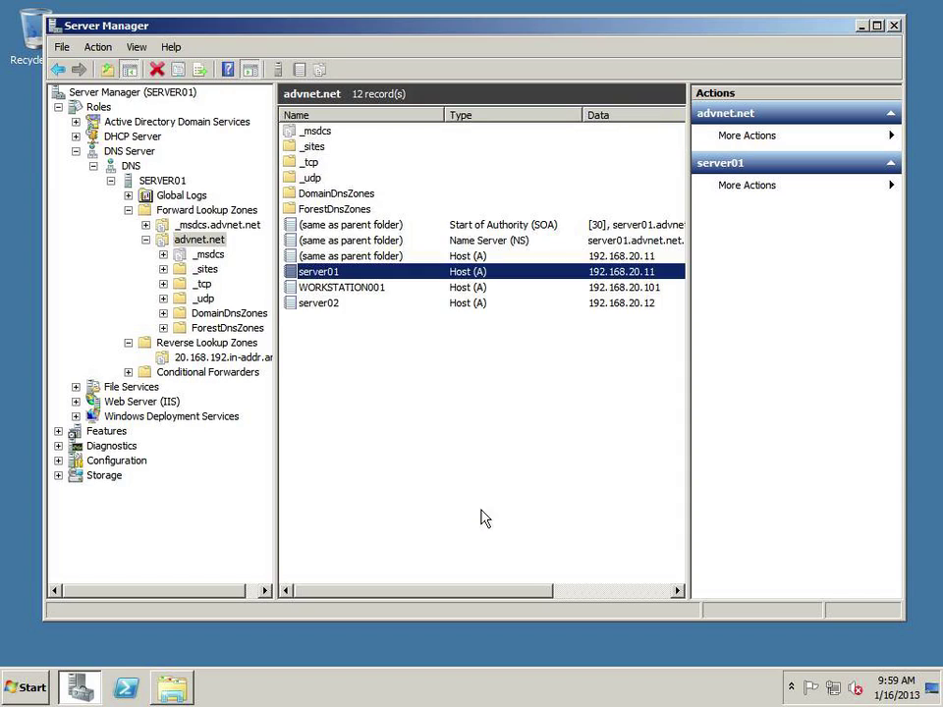
Do the same for server02, then refresh 20.168.192.in-addr.arpa to show both pointer records
double_click(312, 307)
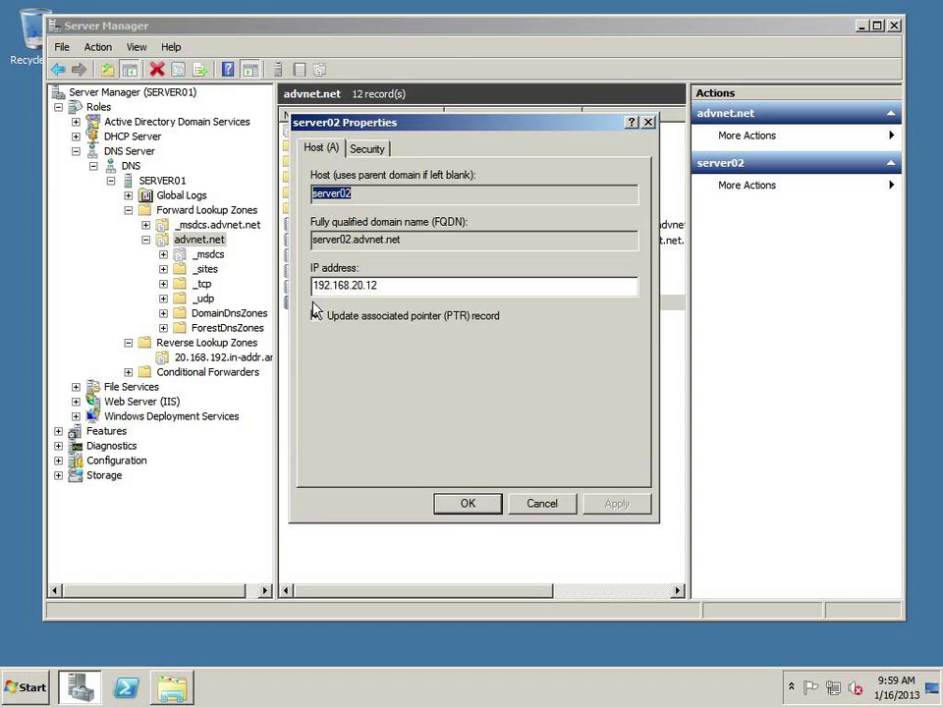
click(334, 319)
click(331, 318)
click(472, 502)
click(231, 358)
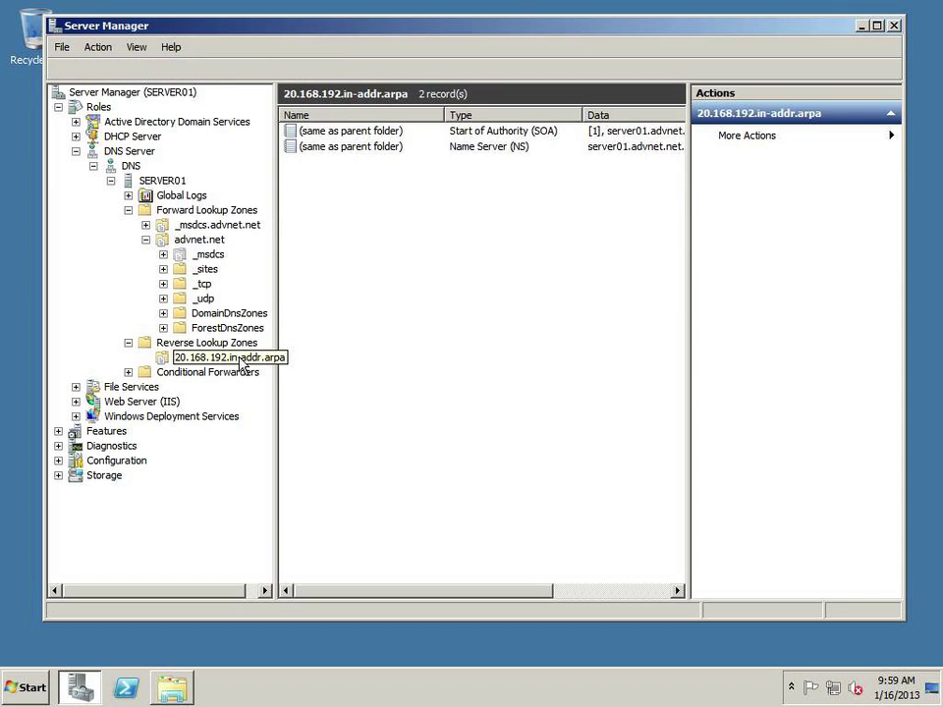
click(178, 70)
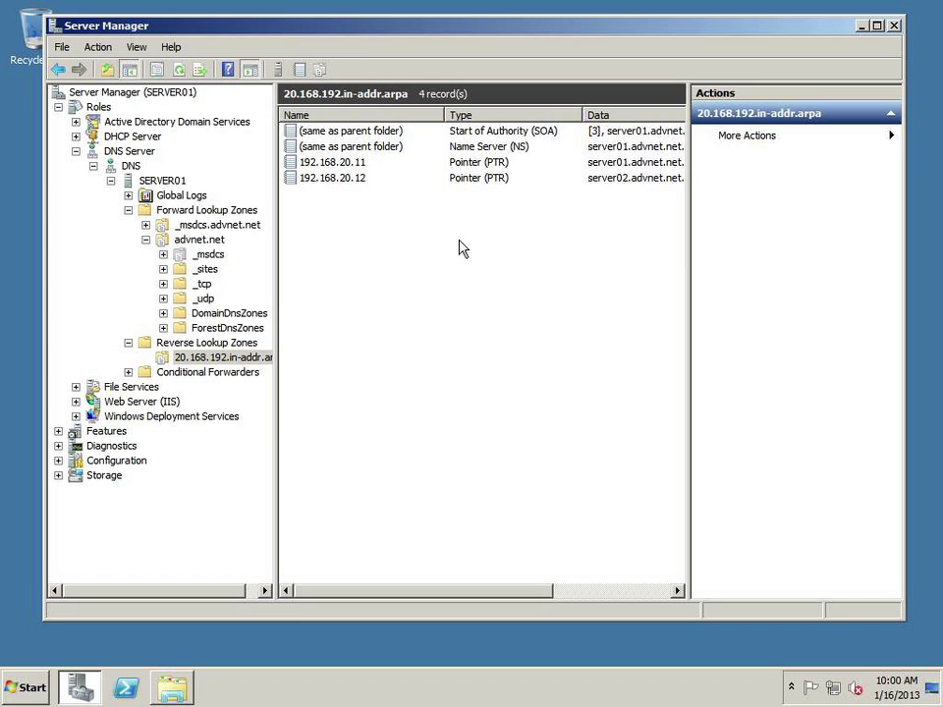
Switch to the Mac, quit System Preferences, and bring up Spotlight search
key(ctrl+Right)
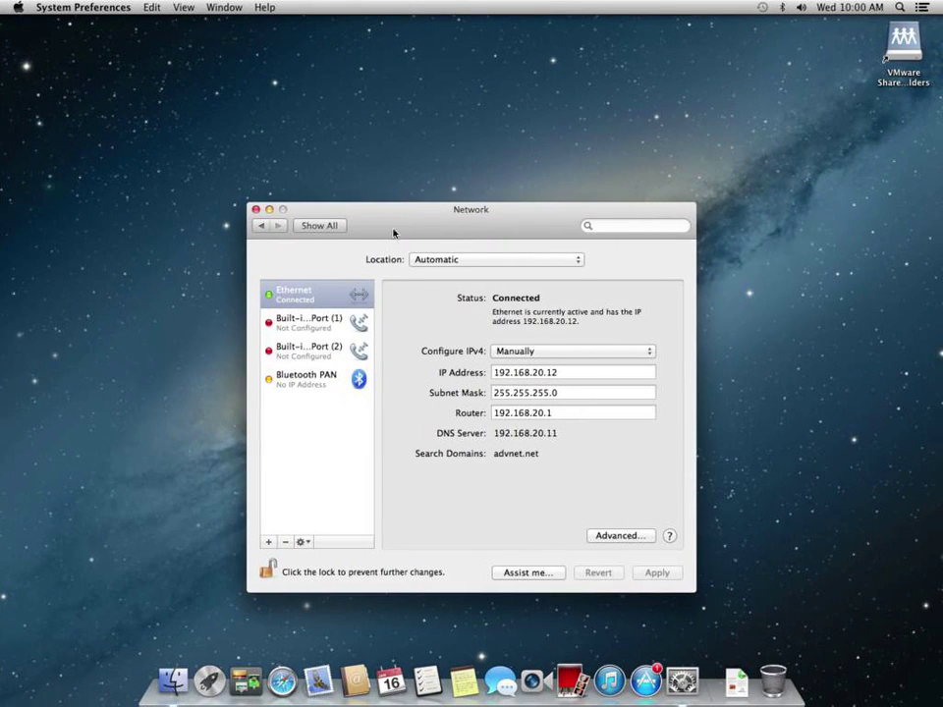
click(320, 225)
click(255, 209)
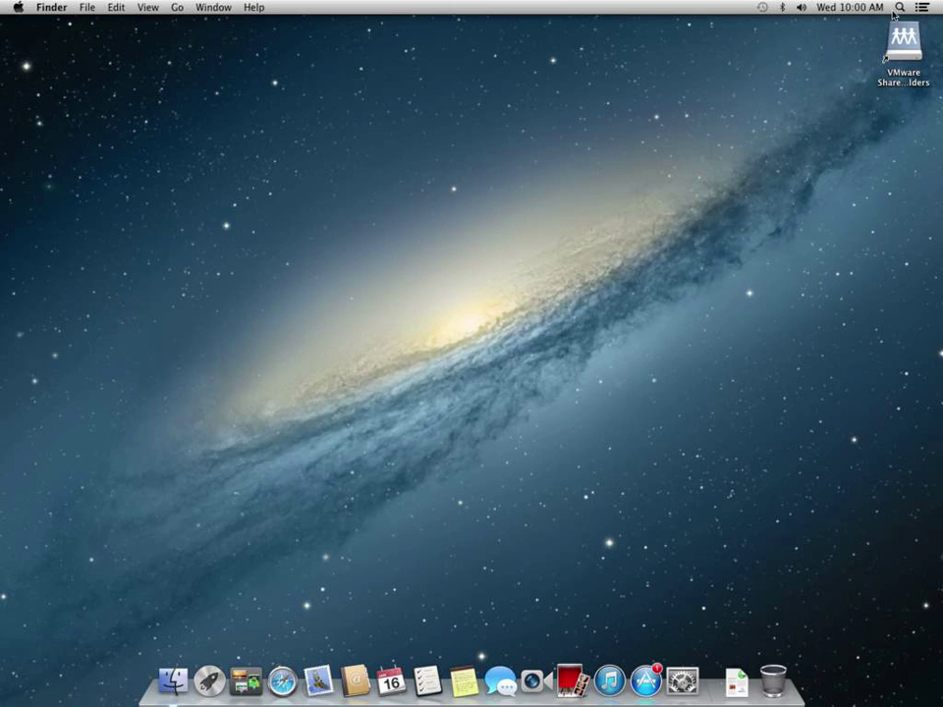
click(896, 10)
Launch Terminal via Spotlight, enlarge its text, and move the window up-left
text(term)
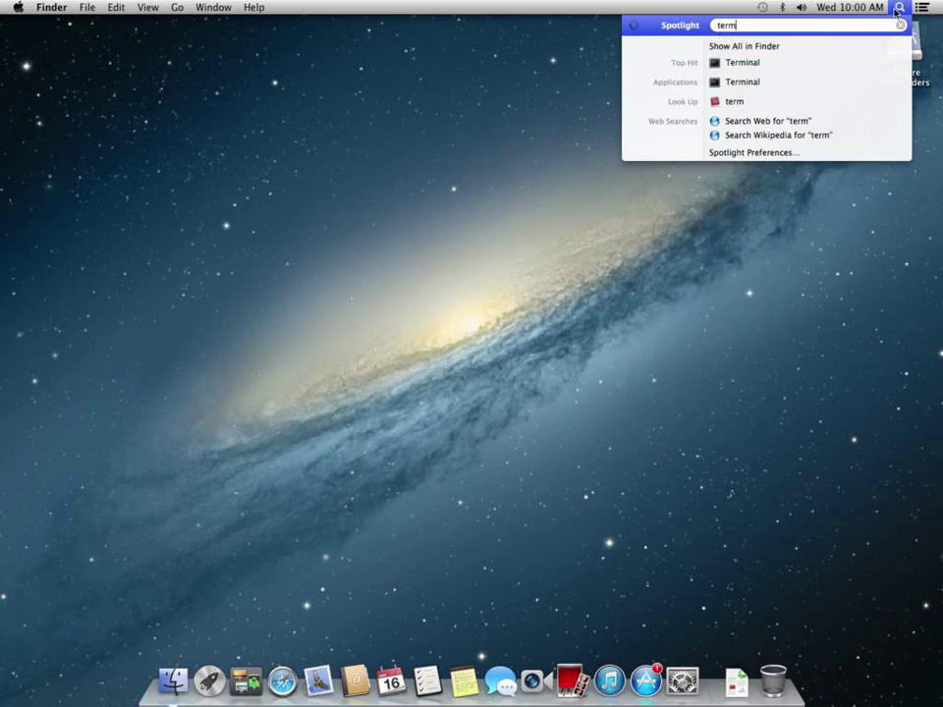
key(Return)
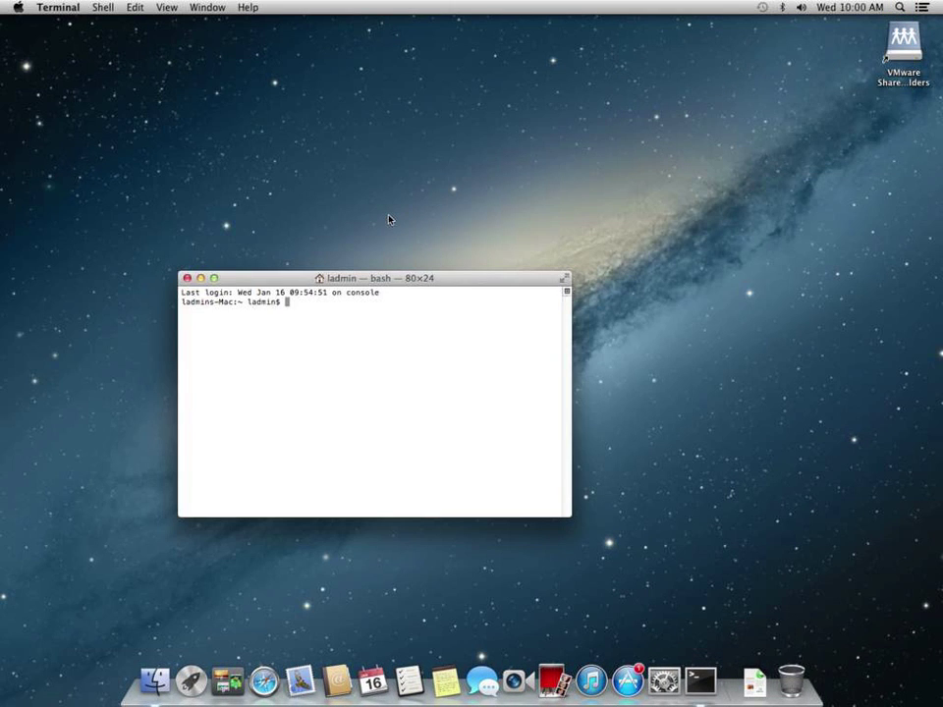
key(super+plus)
key(super+plus)
key(super+plus)
key(super+plus)
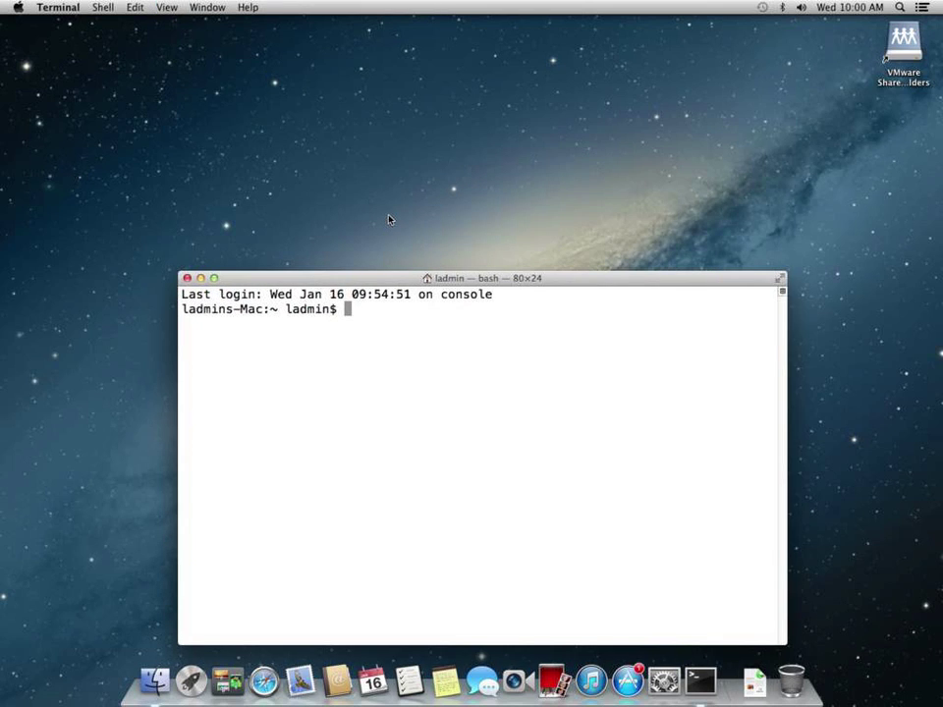
drag(367, 277, 321, 155)
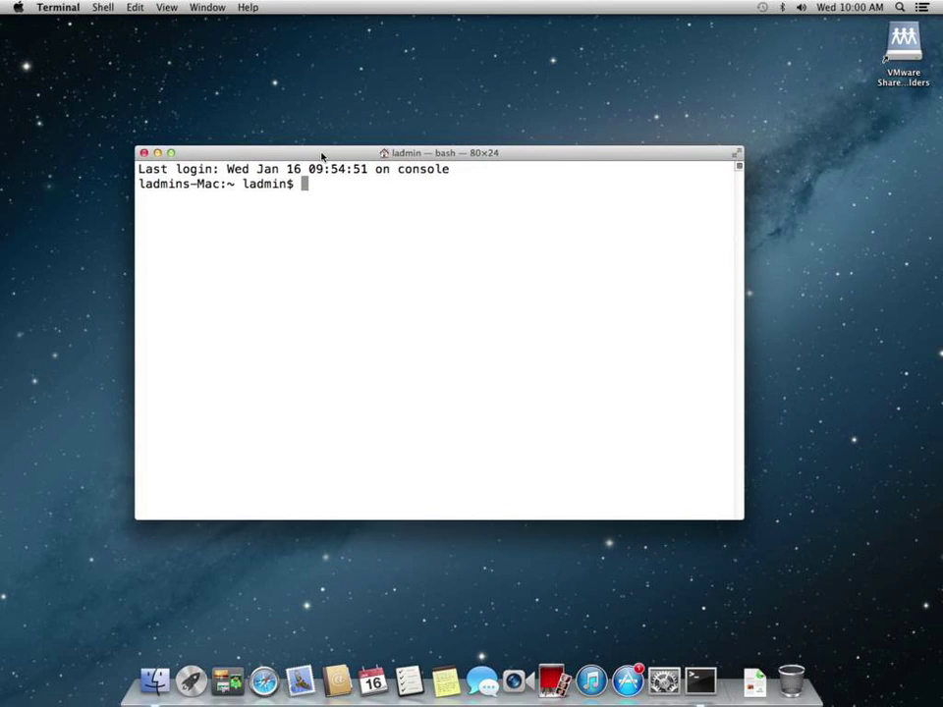
Ping advnet.net, then run ping -a 192.168.20.11, stopping each to confirm 0.0% loss
text(ping advn)
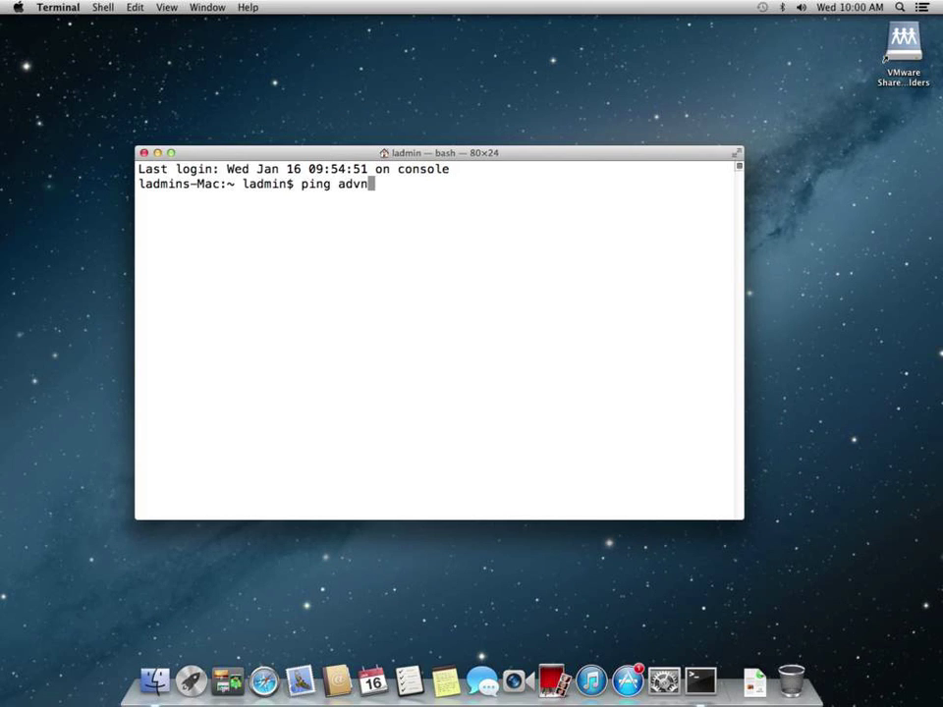
text(et.net)
key(Return)
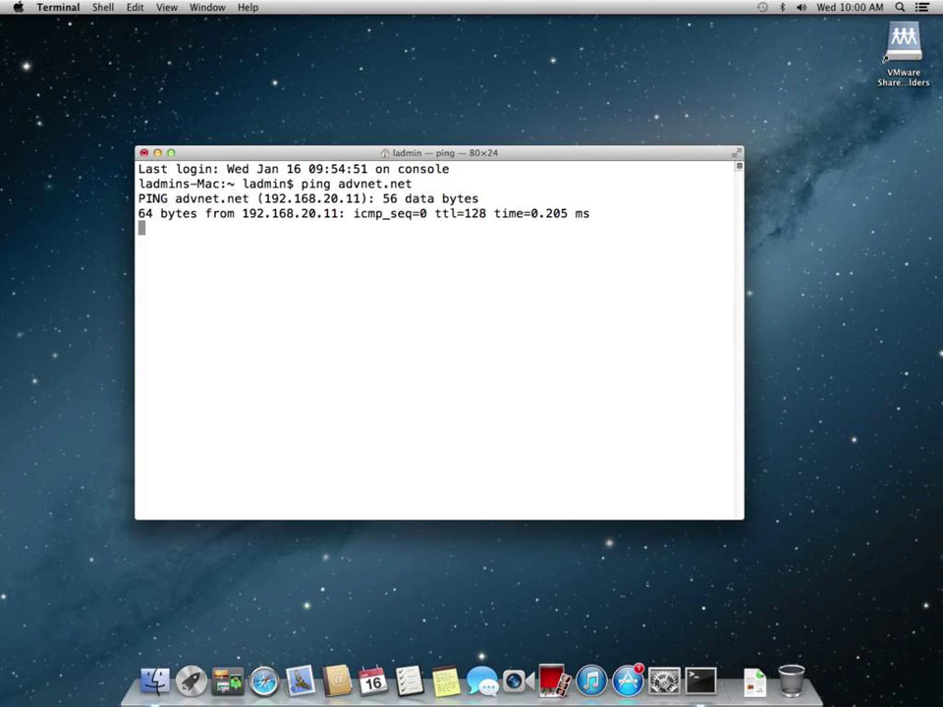
key(ctrl+c)
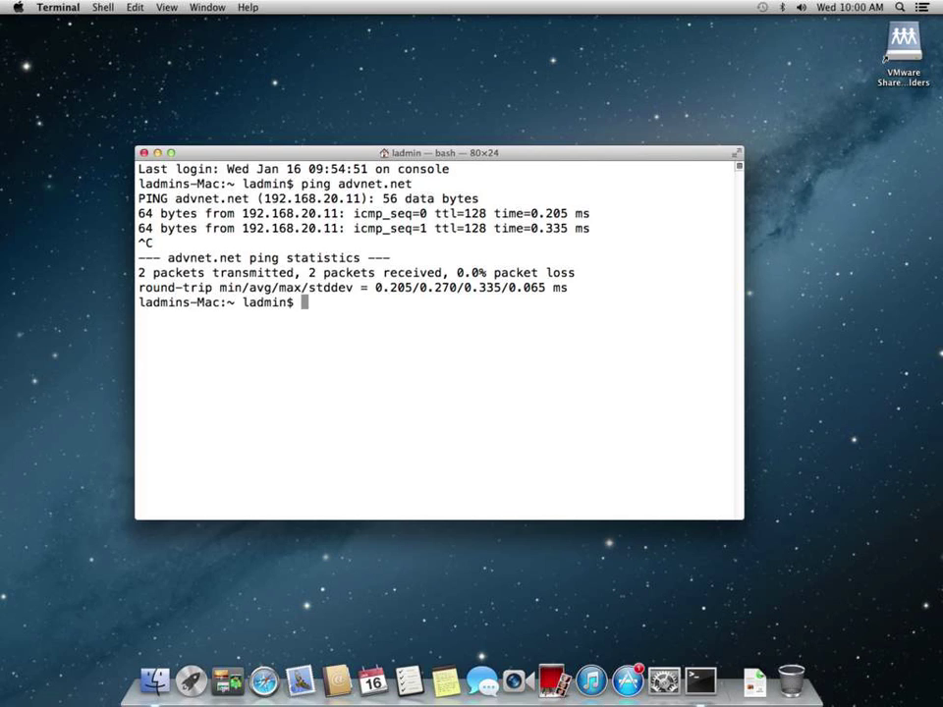
text(ping -a 192.1)
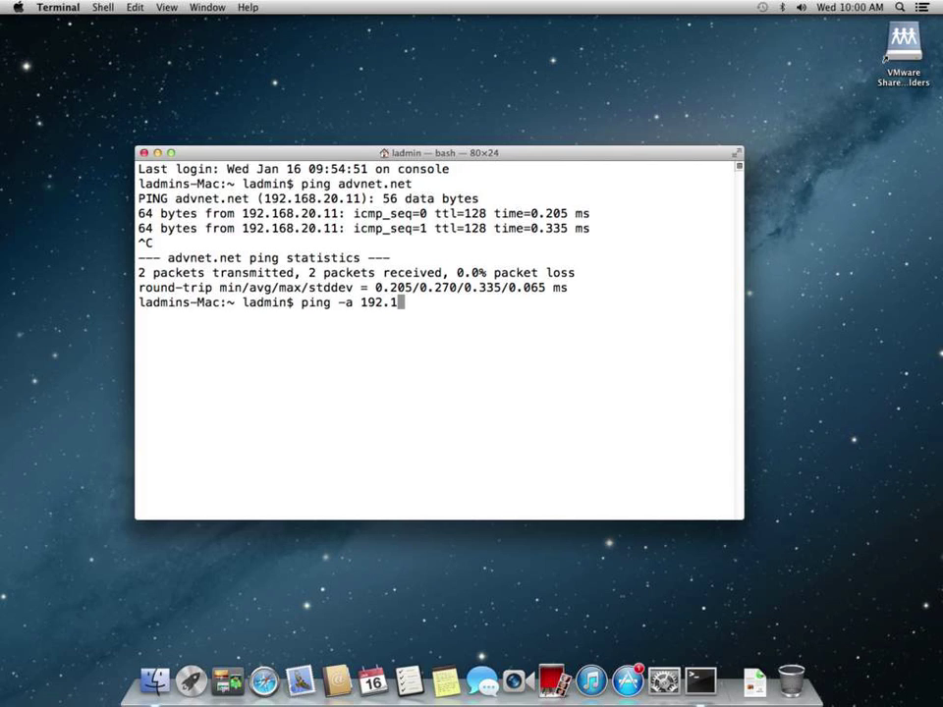
text(68.20.11)
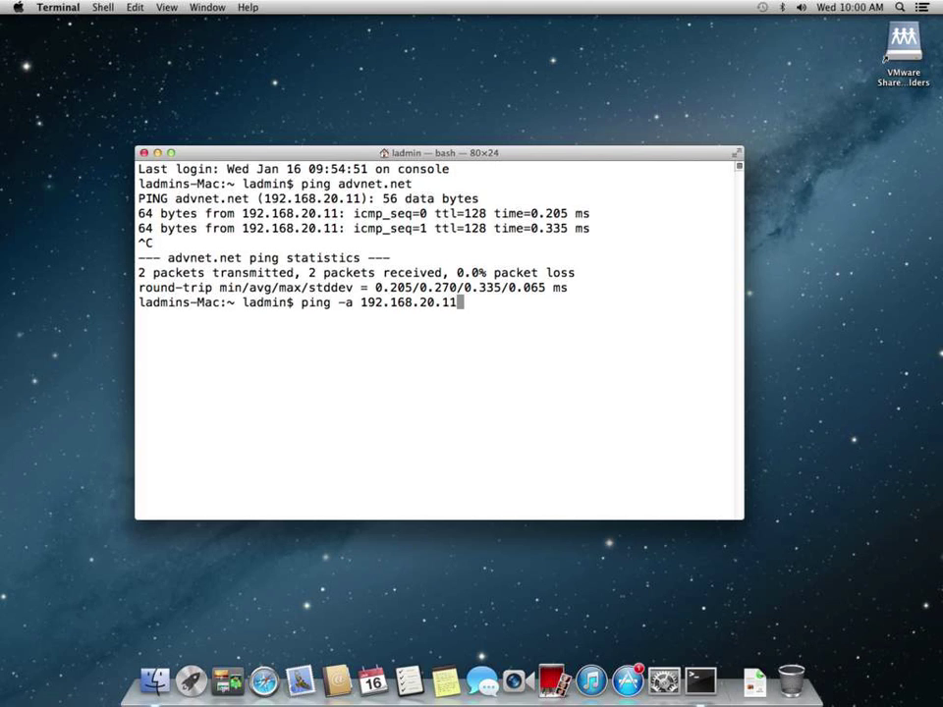
key(Return)
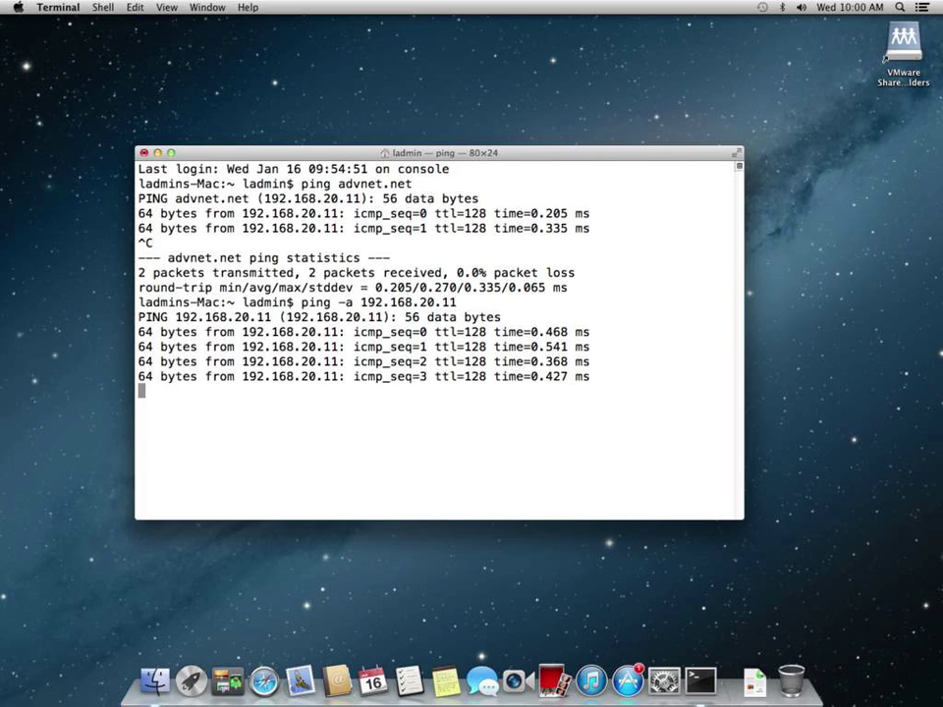
key(ctrl+c)
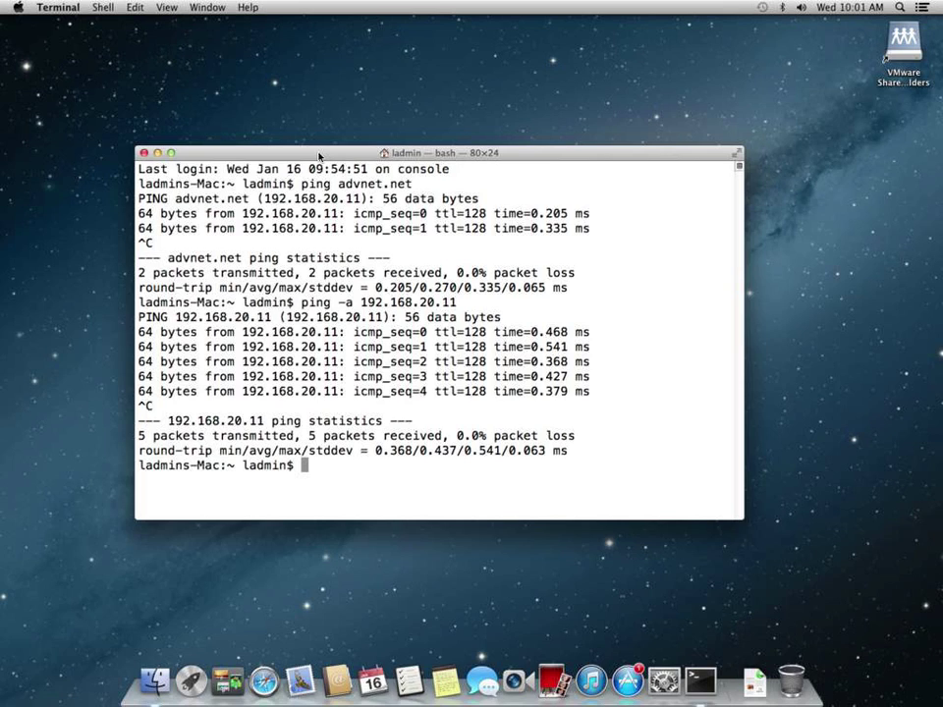
Look up server02.advnet.net and server01.advnet.net with the host command
text(host server02.)
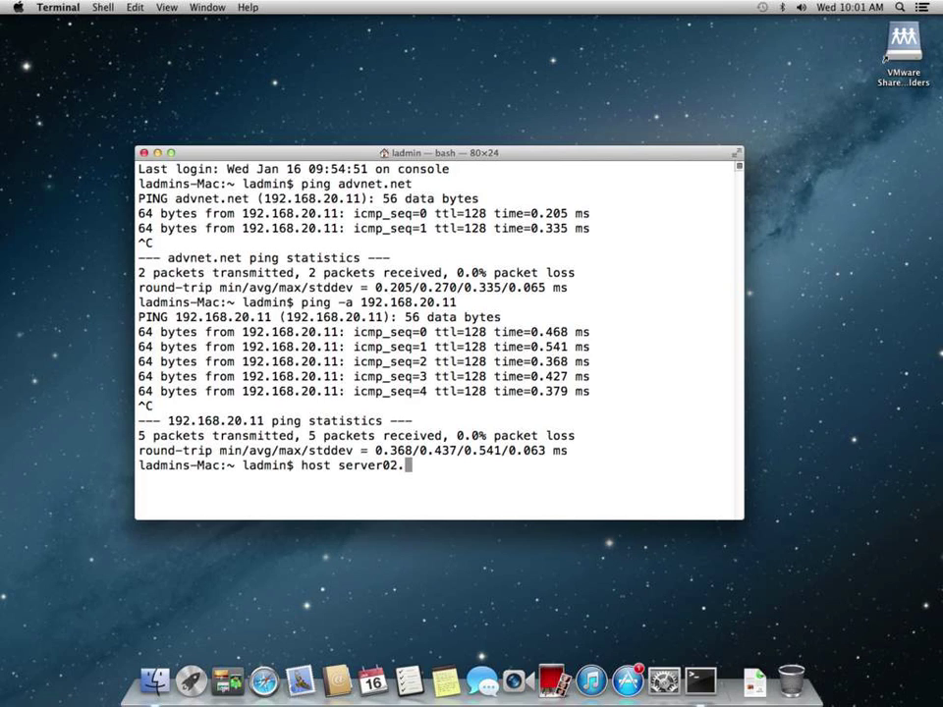
text(advnet.net)
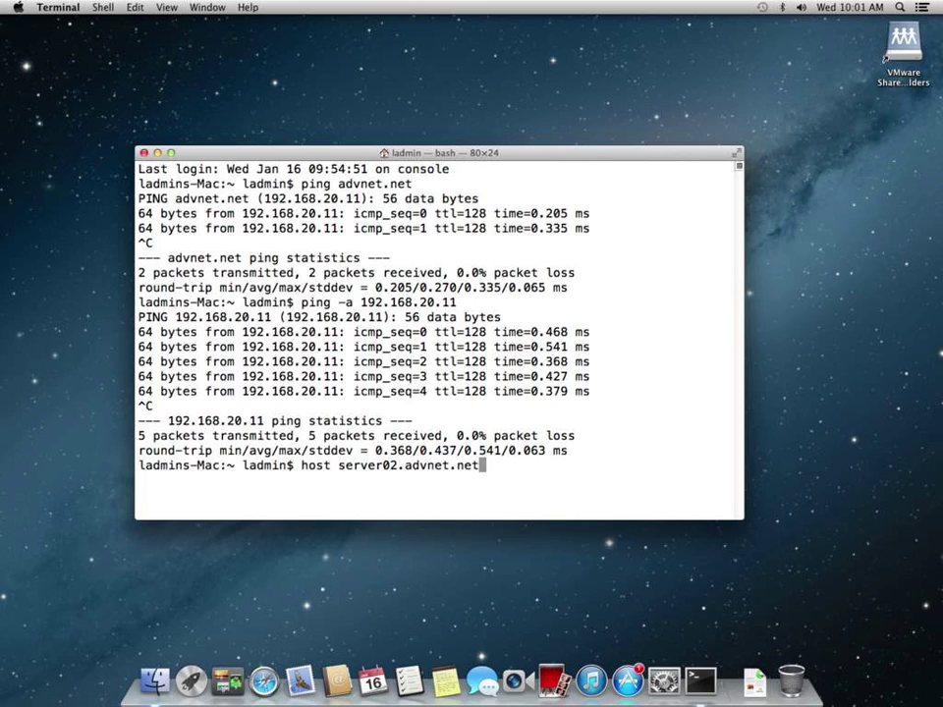
key(Return)
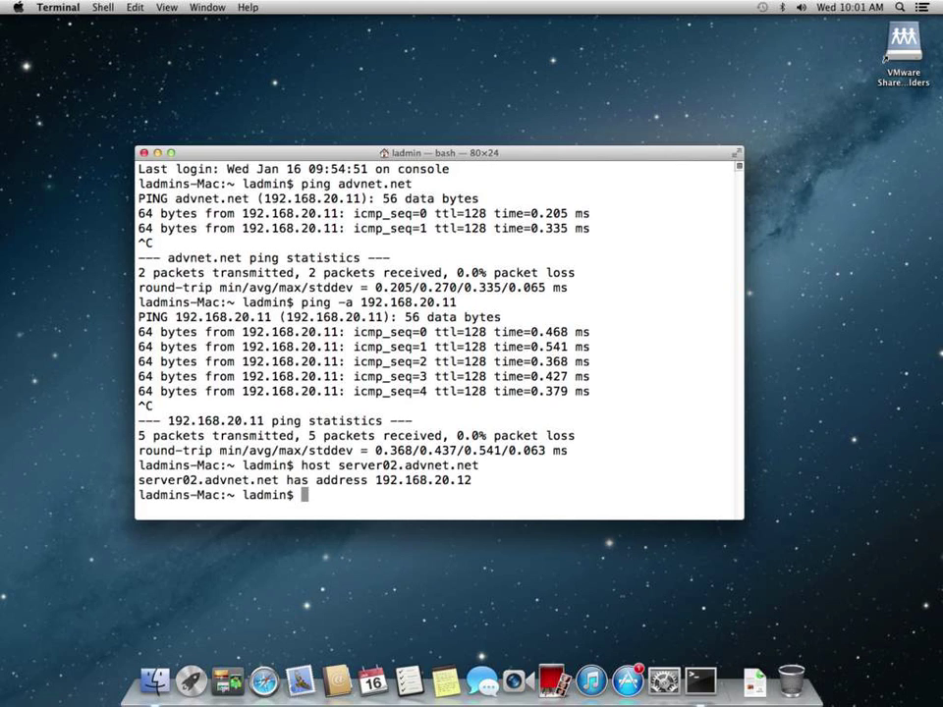
key(Up)
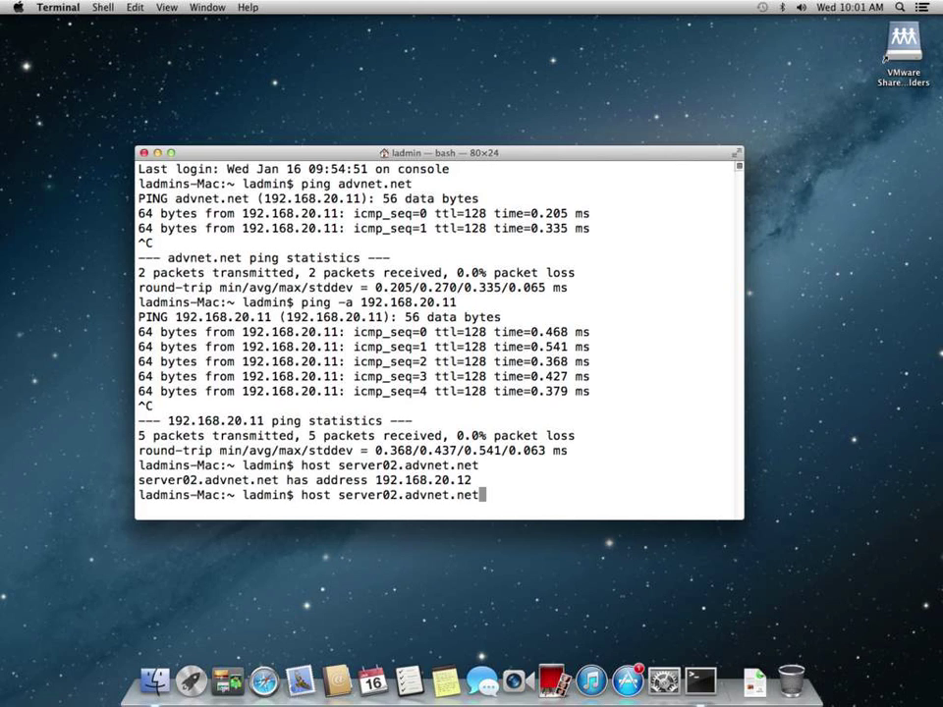
key(Left)
key(Left)
key(Left)
key(Left)
key(Left)
key(Left)
key(Left)
key(Left)
key(Left)
key(Left)
key(Left)
key(BackSpace)
text(1)
key(Return)
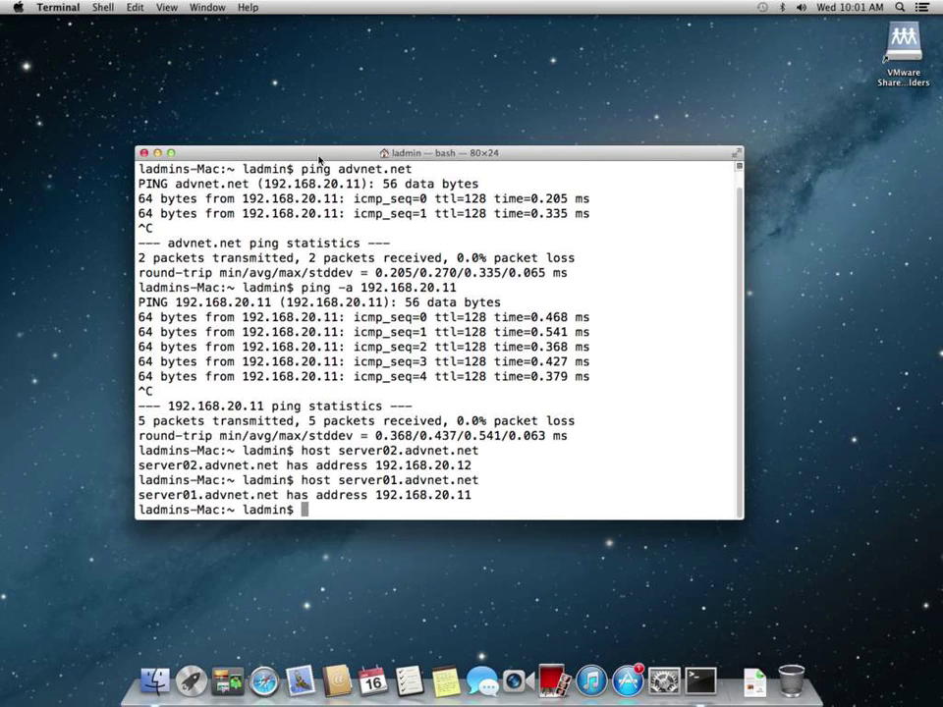
Highlight the ping and host commands and the 192.168.20.12 result in Terminal
drag(303, 169, 413, 169)
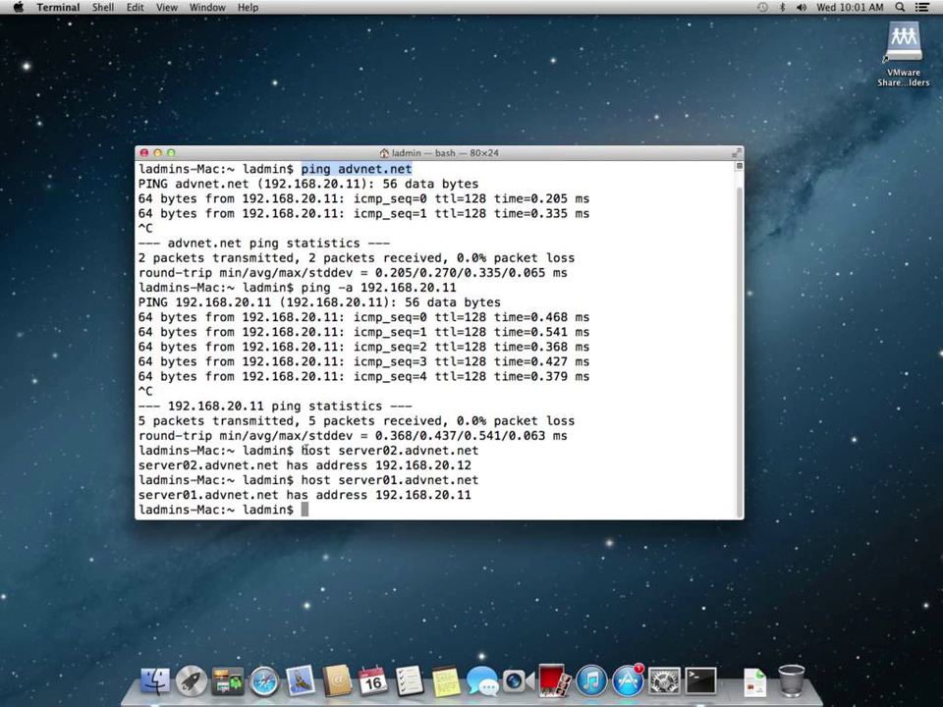
drag(301, 450, 497, 455)
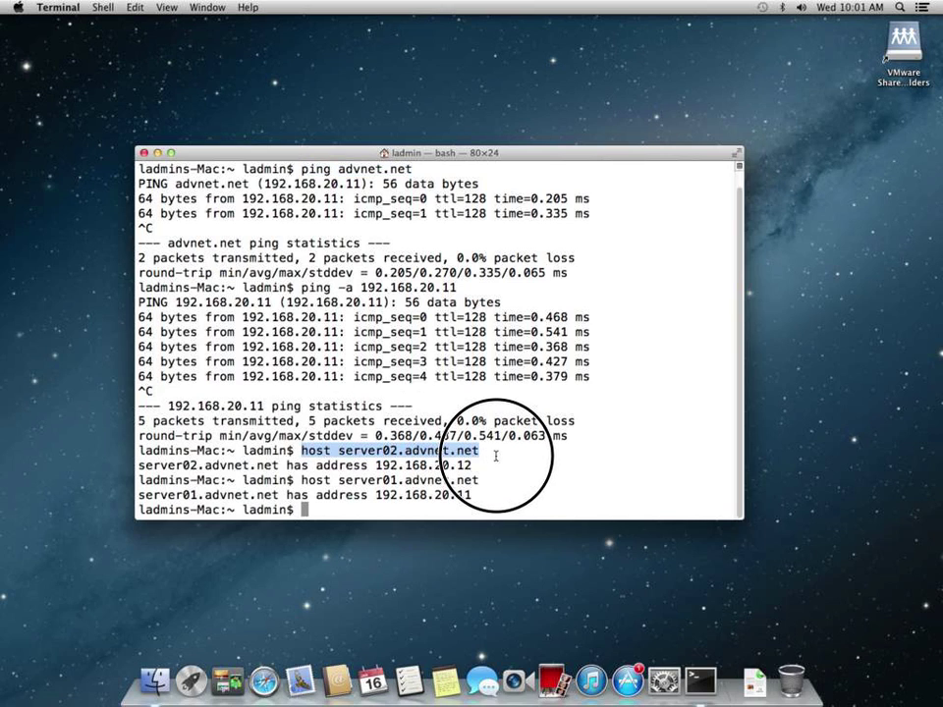
drag(472, 466, 295, 481)
click(478, 480)
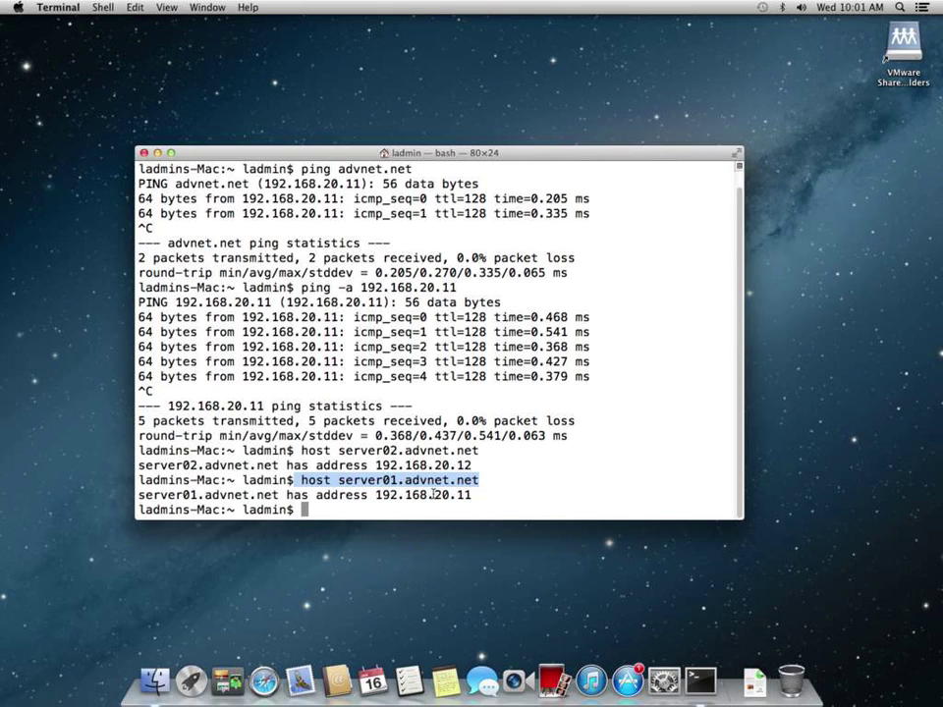
Clear the Terminal screen and run changeip -checkhostname
click(425, 390)
text(clear)
key(Return)
key(Return)
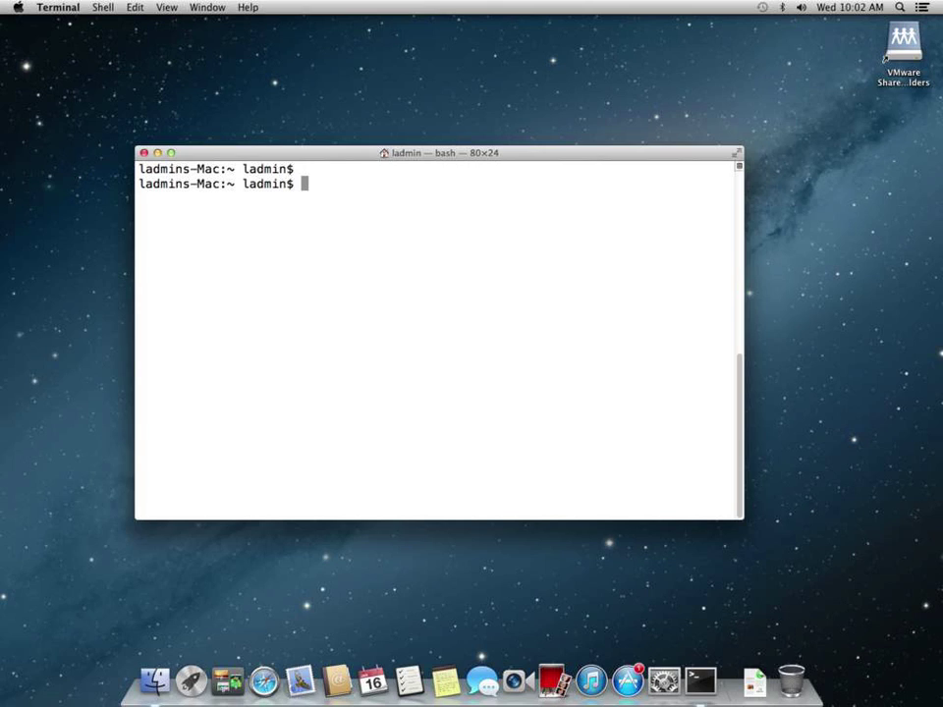
text(change)
text(ip -)
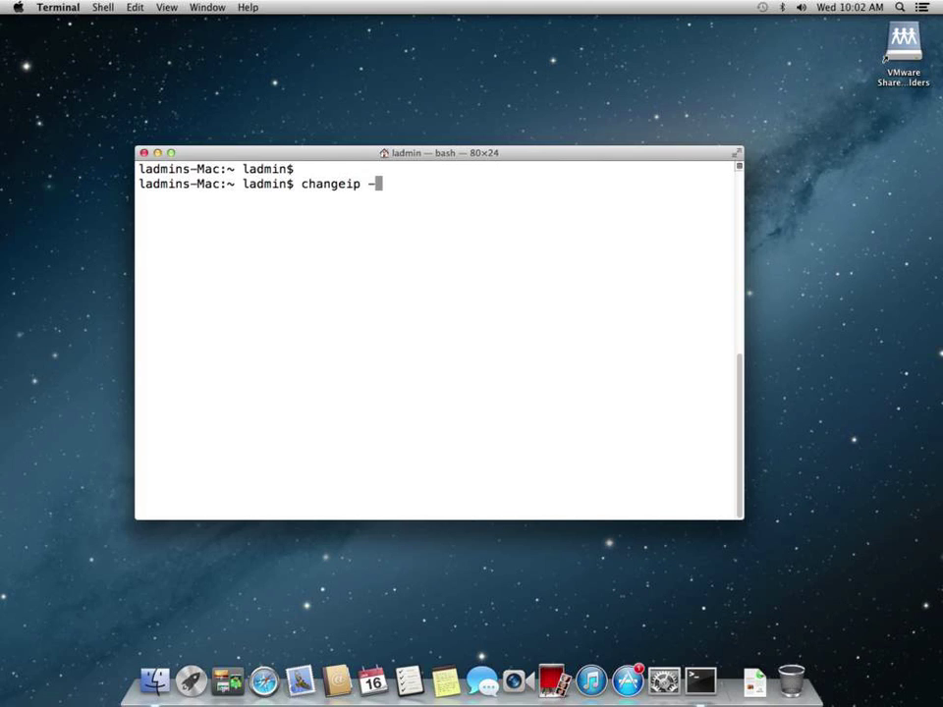
text(checkhostname)
key(Return)
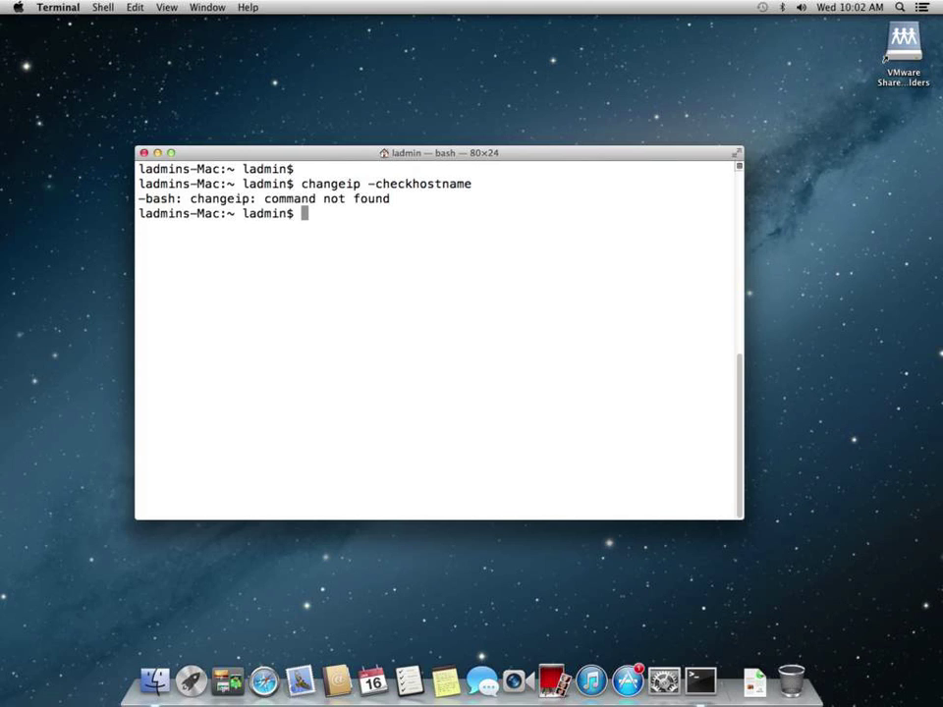
Rerun the check as sudo changeip -checkhostname, entering the administrator password
text(sudo changeip -)
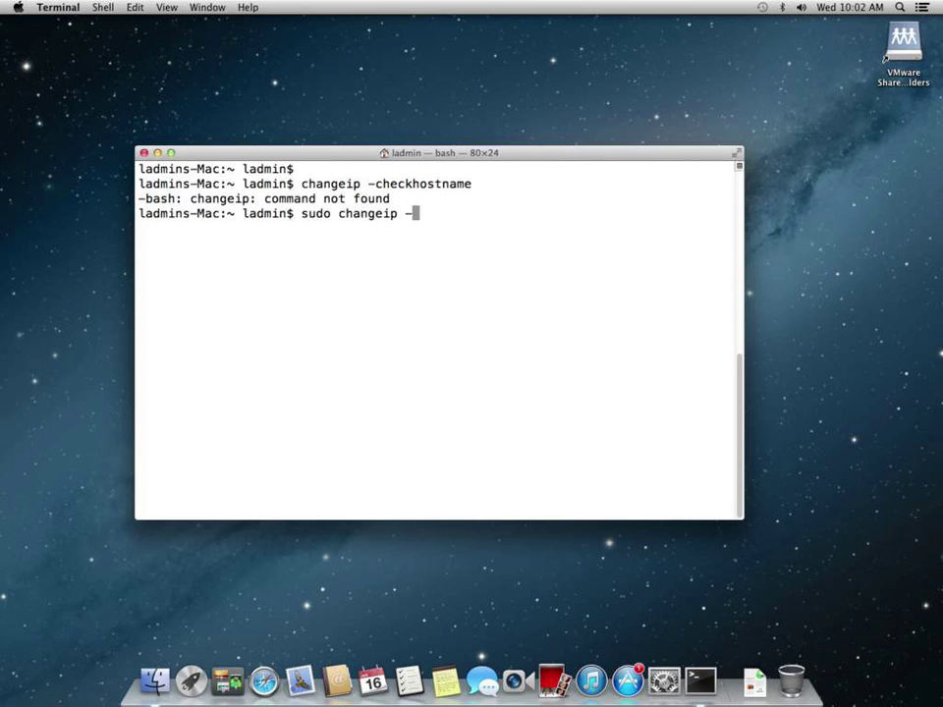
text(checkhostname)
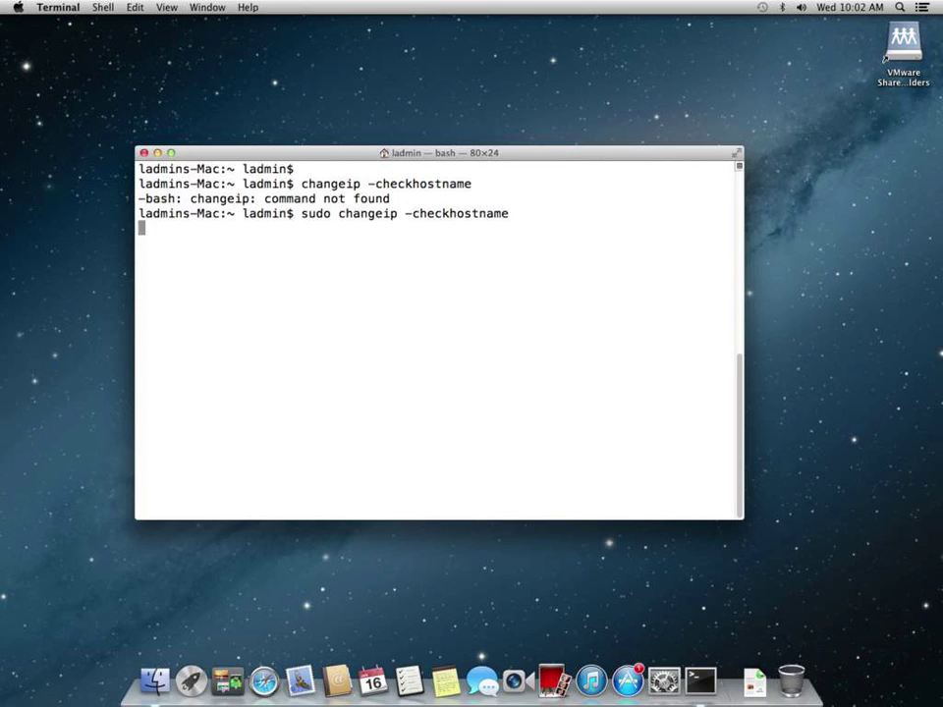
key(Return)
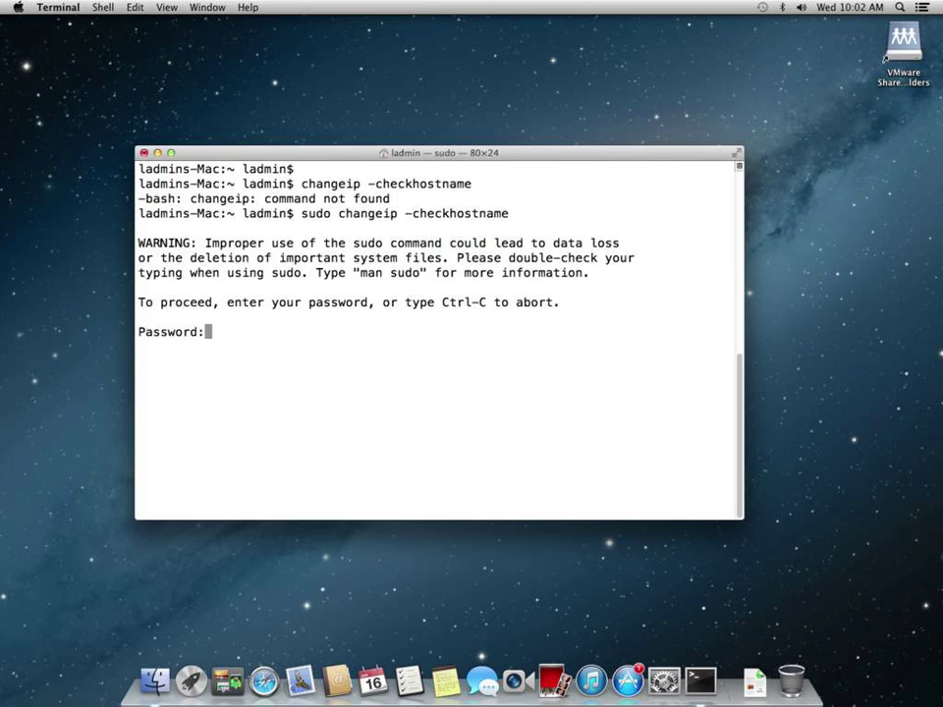
key(Return)
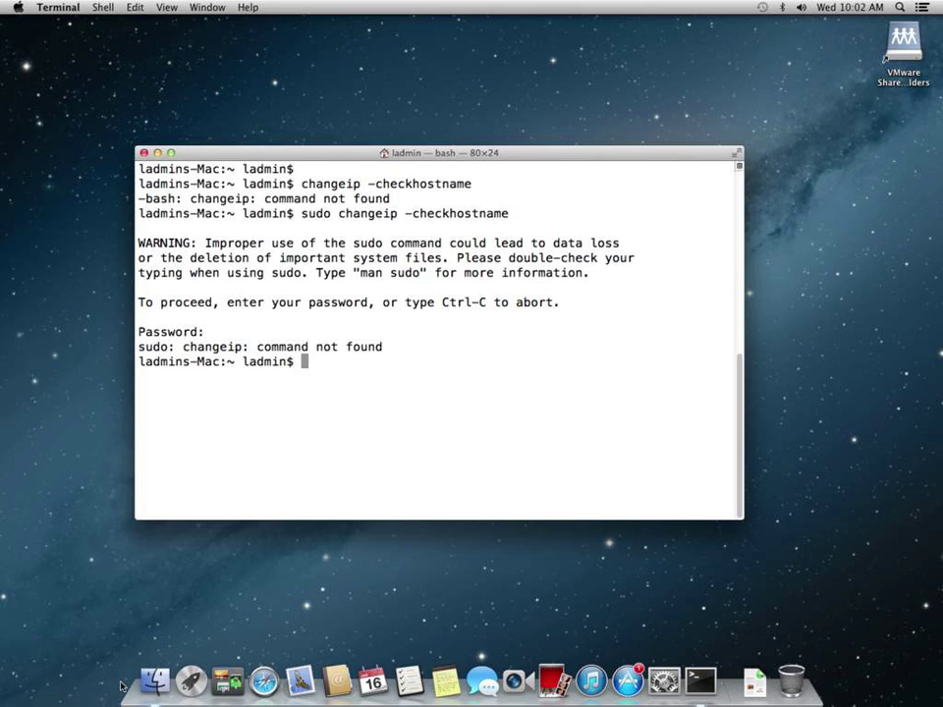
Select the 381 MB Server app in Finder's Applications folder, then launch App Store
click(155, 680)
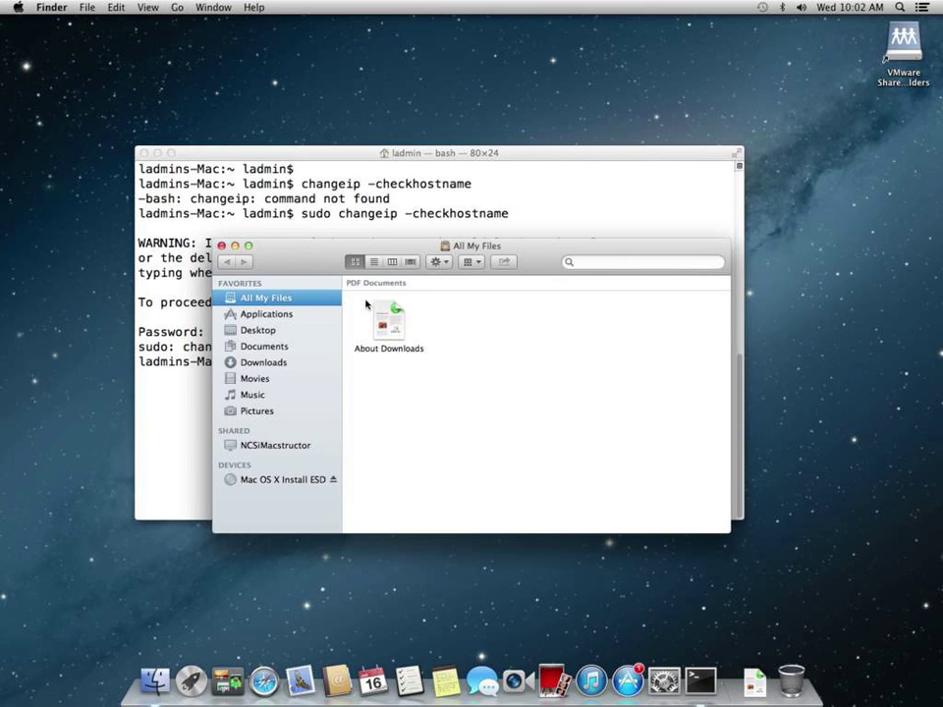
click(266, 315)
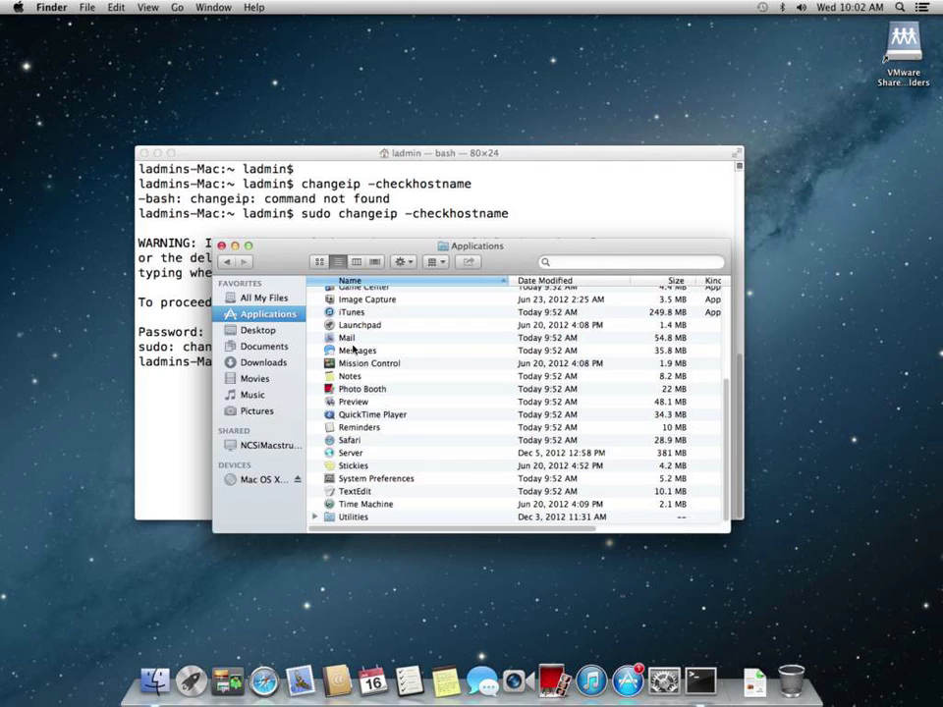
click(356, 455)
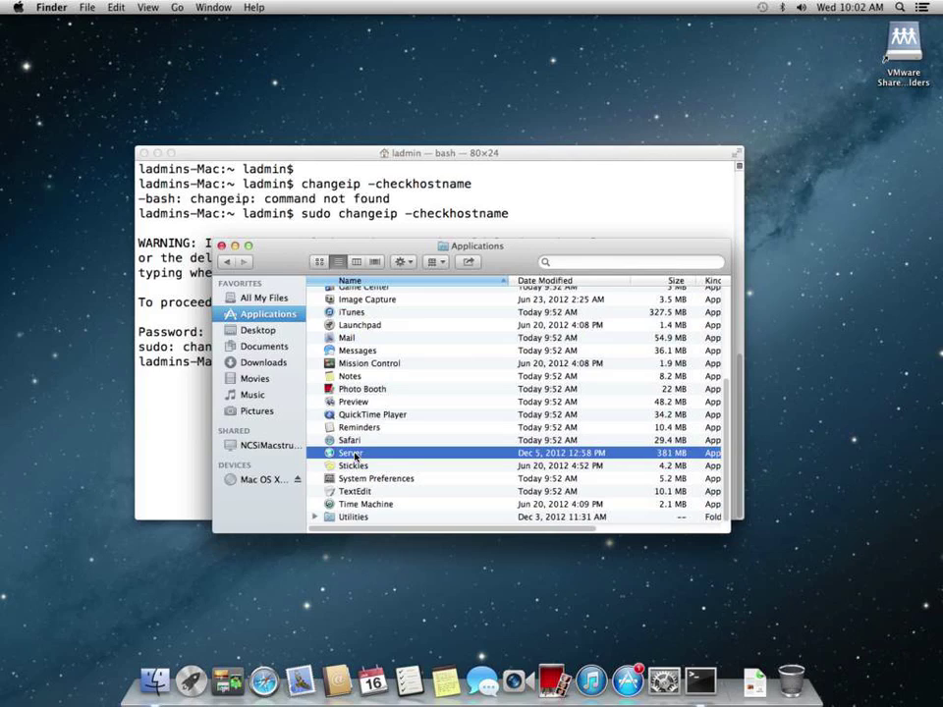
click(632, 692)
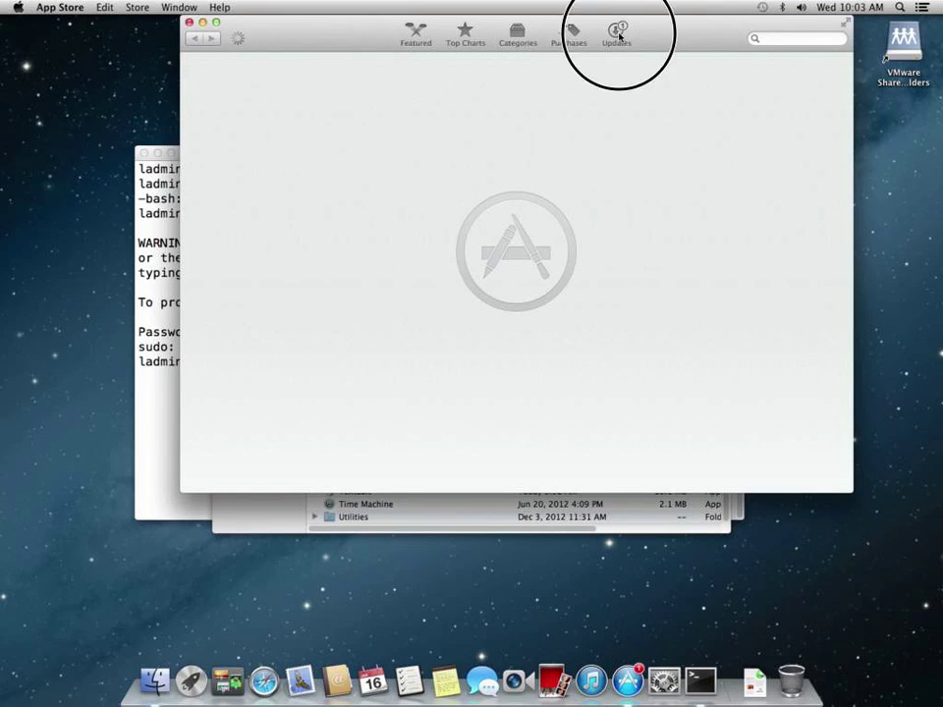
Review OS X Server in the App Store Purchases list and close the store
click(574, 36)
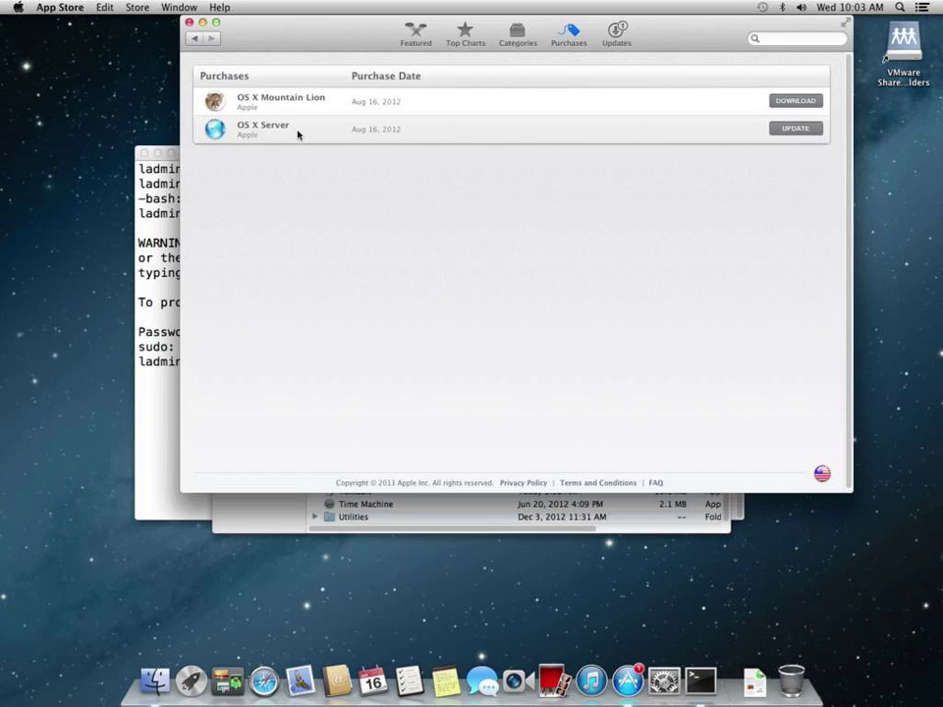
click(189, 24)
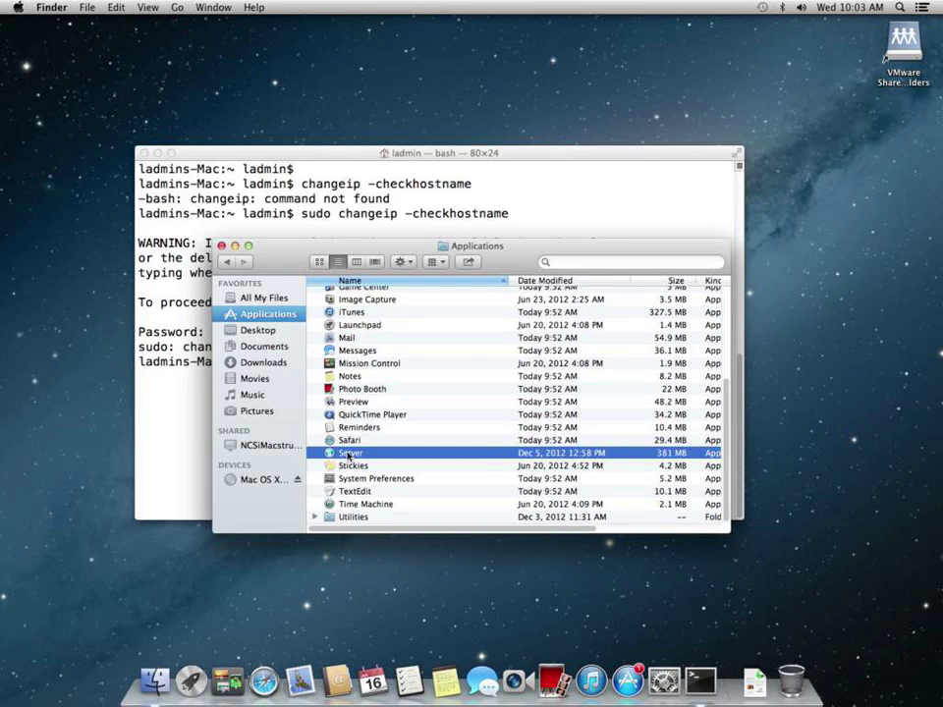
Launch Server, agree to the licence and authenticate with the administrator password
double_click(350, 455)
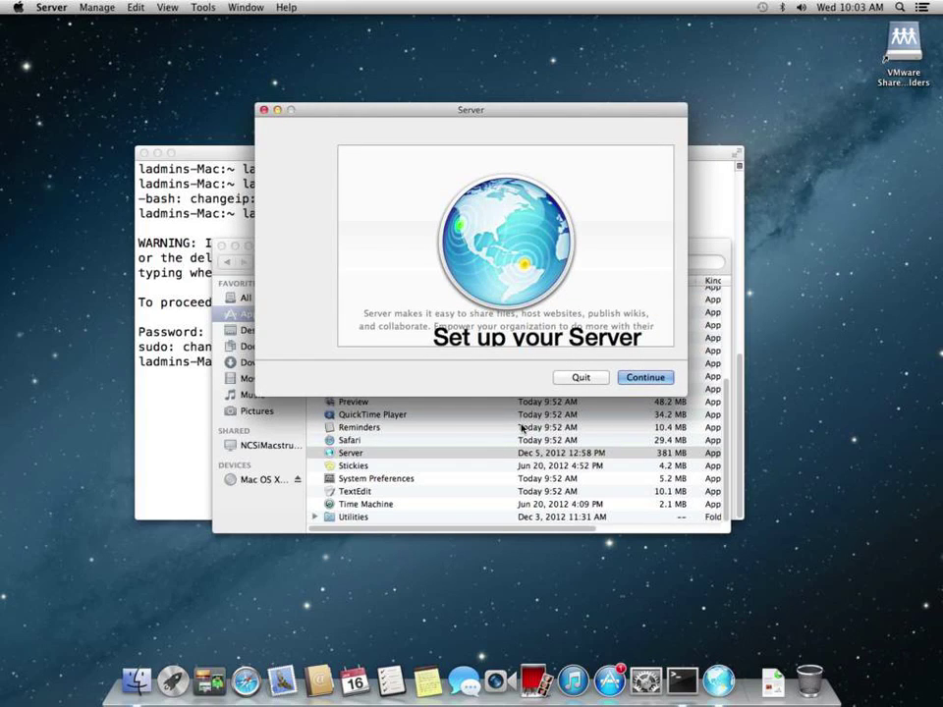
click(641, 378)
click(619, 361)
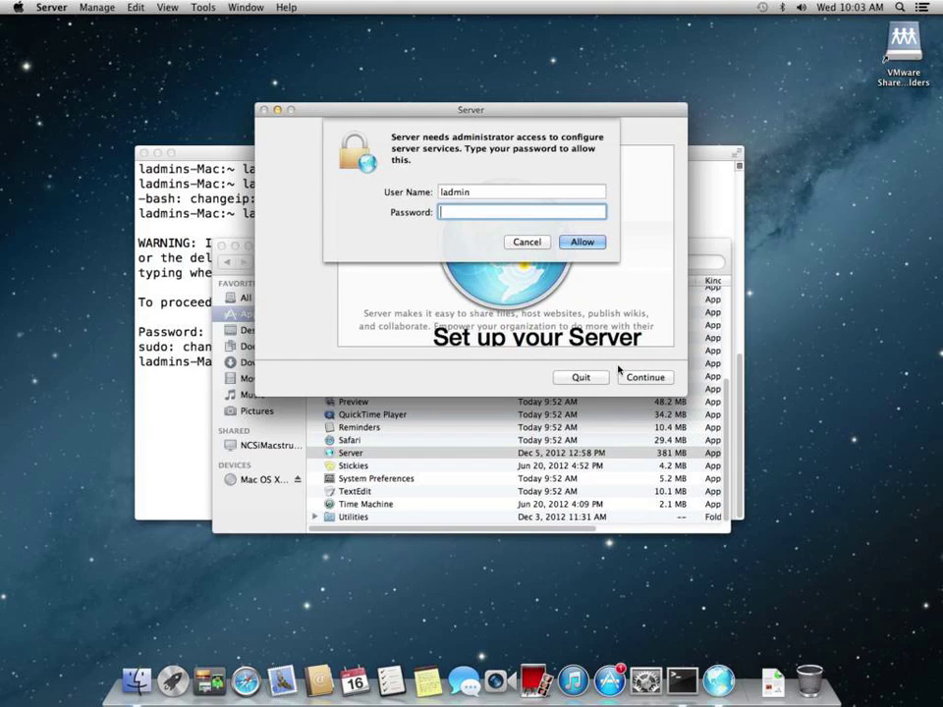
text(•••••••••••)
key(Return)
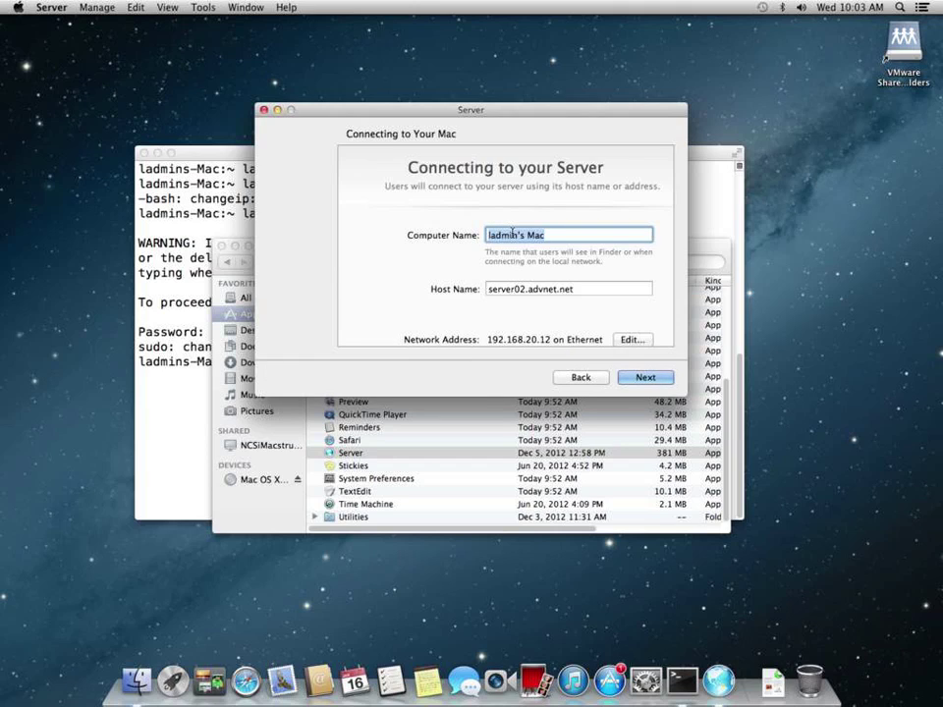
Set the computer name to Server02, keeping host name server02.advnet.net, and continue
click(548, 234)
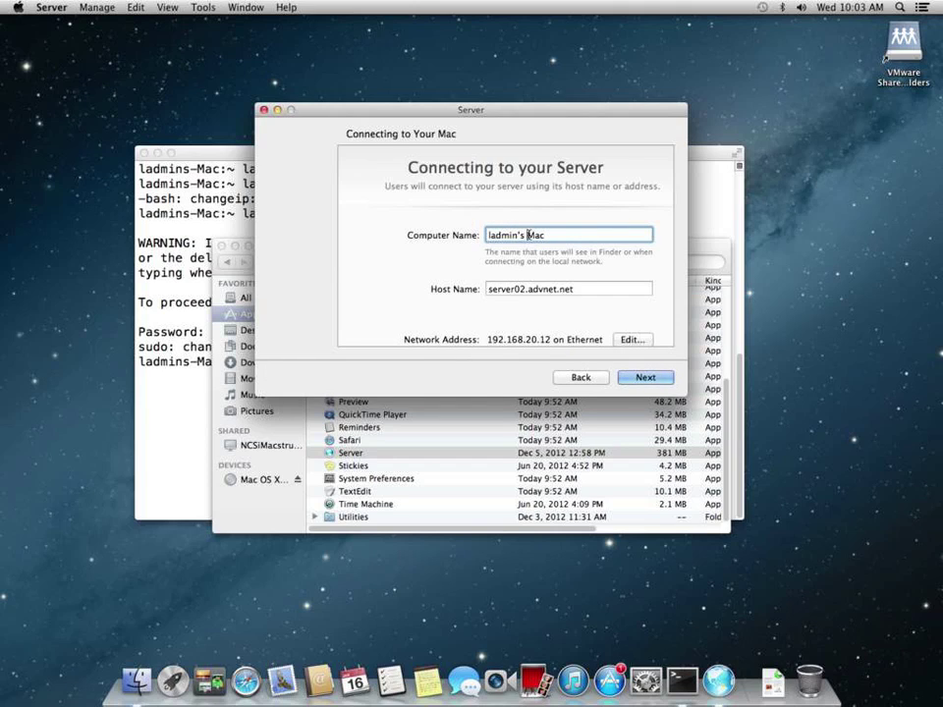
drag(527, 235, 436, 235)
key(Delete)
key(Delete)
key(Delete)
key(Delete)
key(Delete)
text(Server02)
click(646, 379)
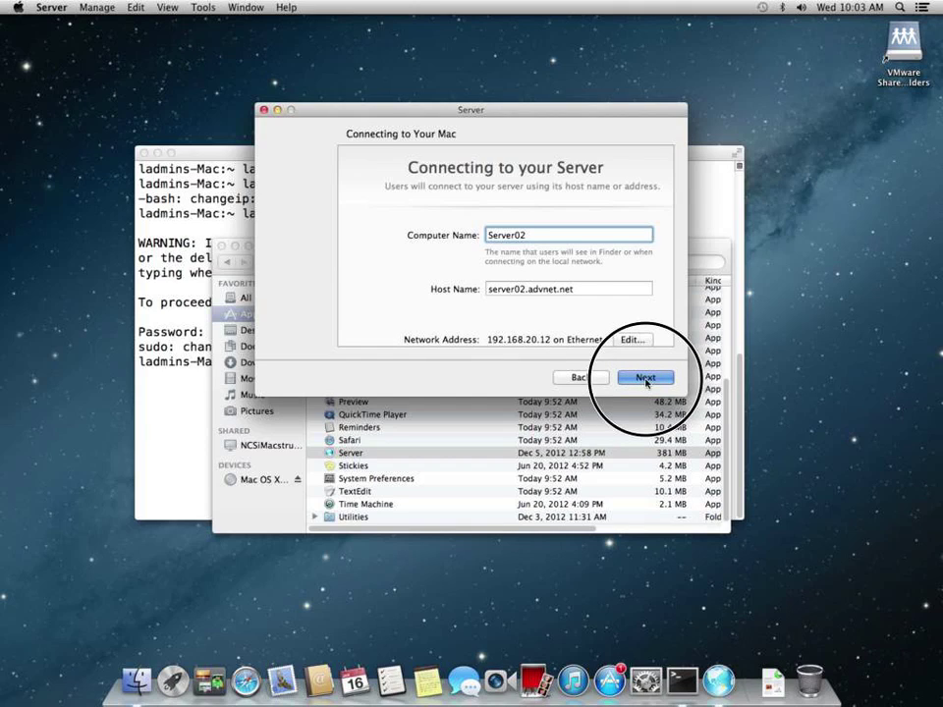
click(646, 379)
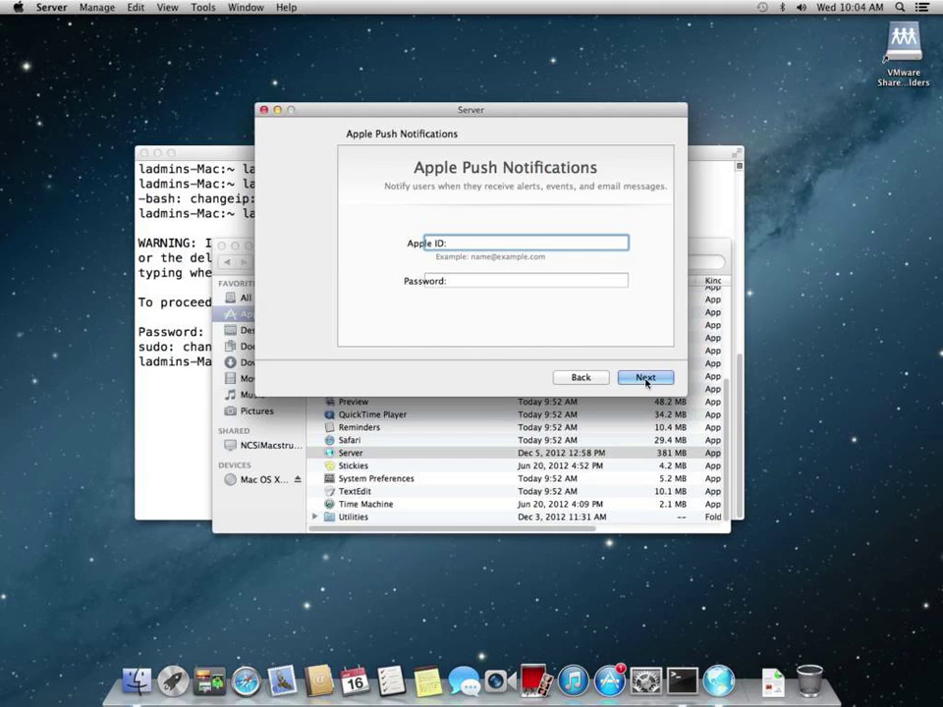
Leave the Apple ID fields blank and go on to Configuring Services
click(646, 379)
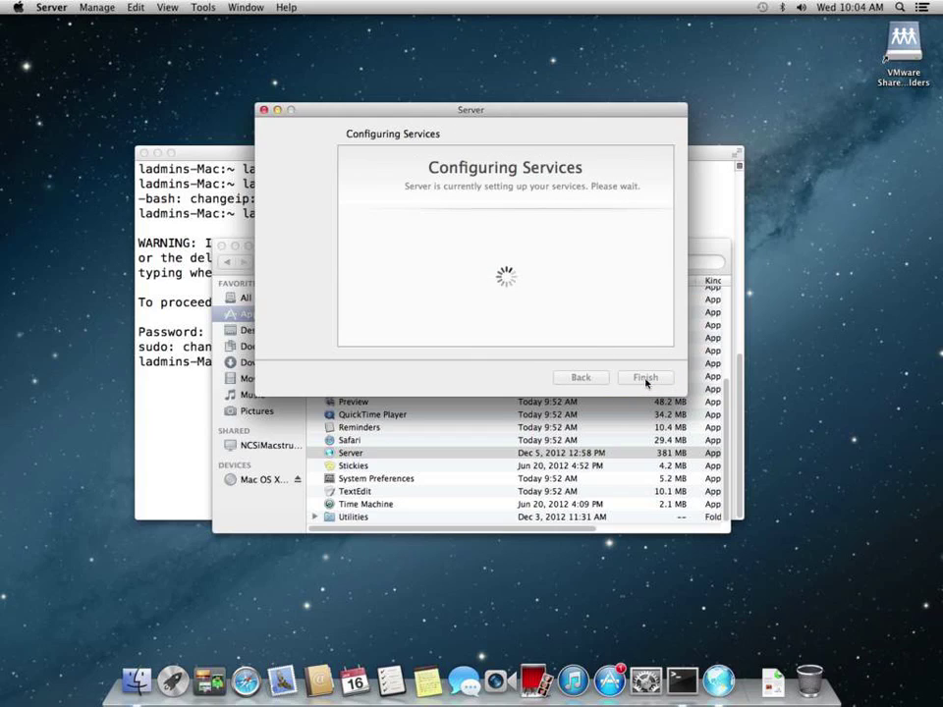